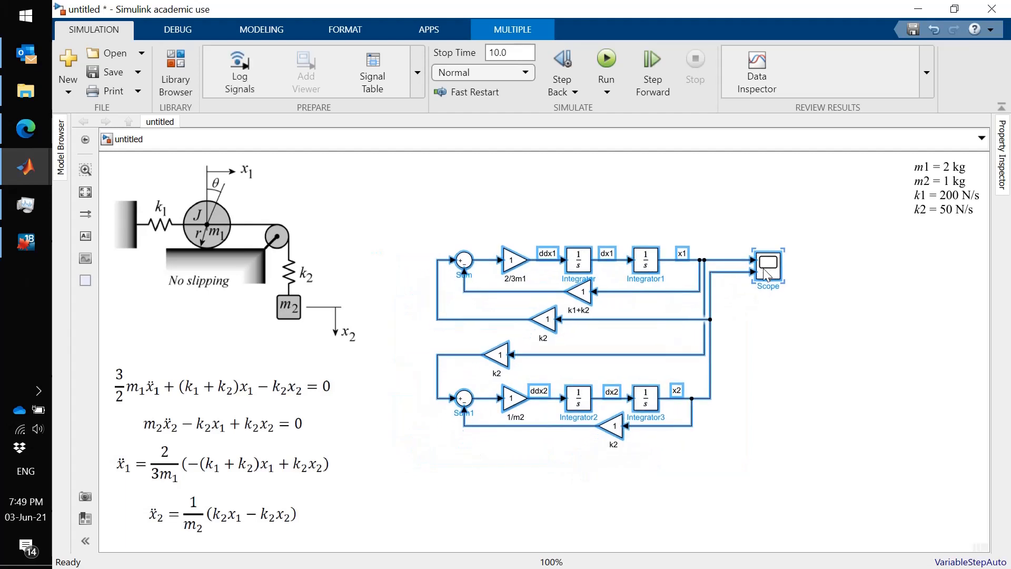
- Inspect the empty scope display and the mass and stiffness parameter note beside the block diagram
{"action": "left_click", "coordinate": [783, 372]}
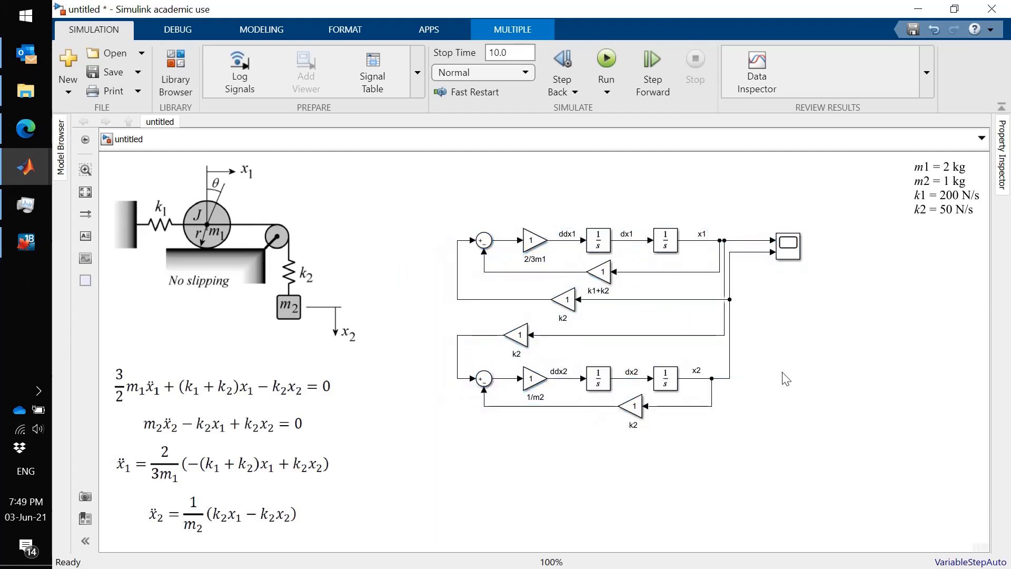
{"action": "left_click", "coordinate": [788, 246]}
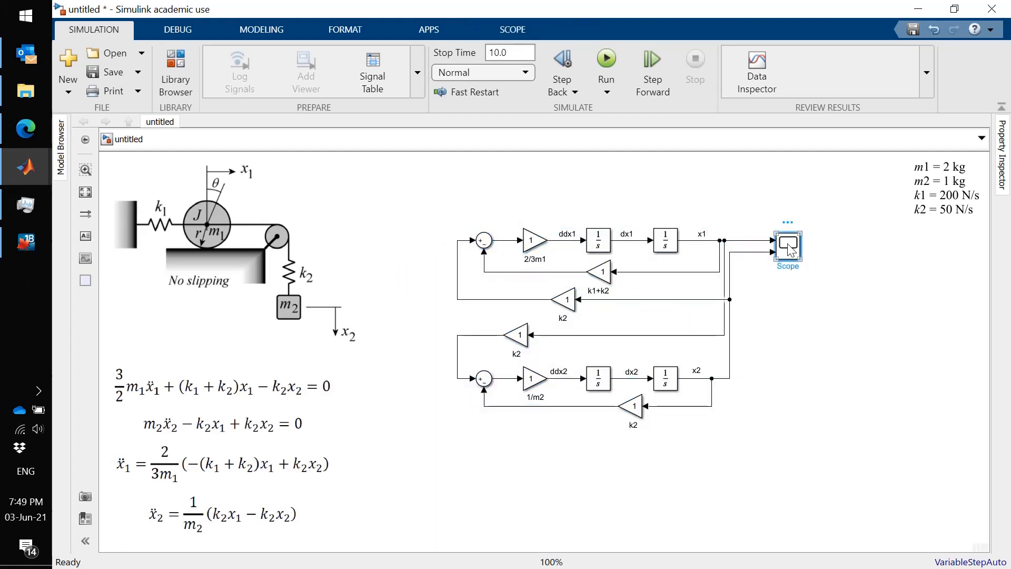
{"action": "double_click", "coordinate": [788, 248]}
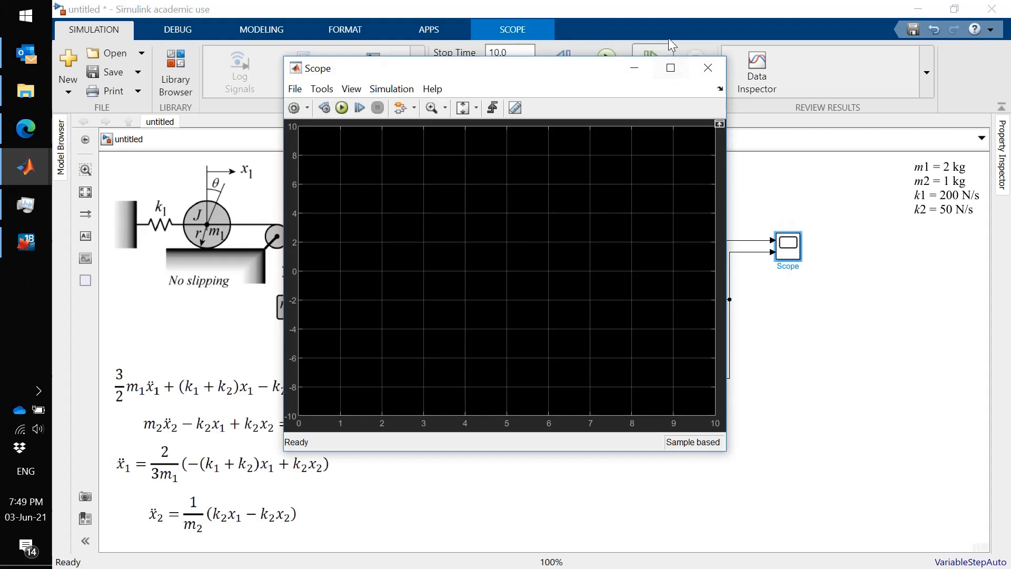
{"action": "left_click", "coordinate": [707, 68]}
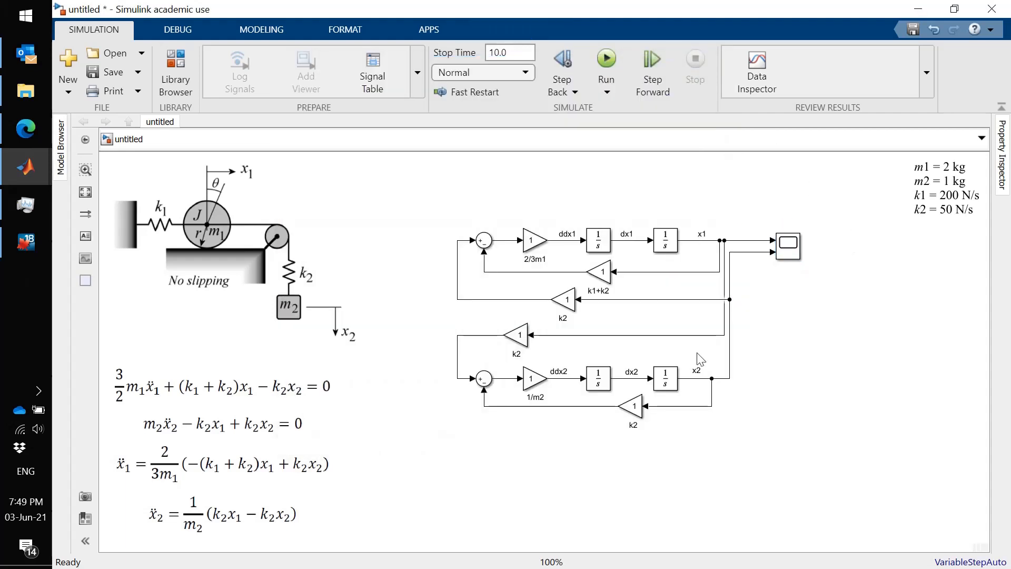
{"action": "left_click", "coordinate": [967, 178]}
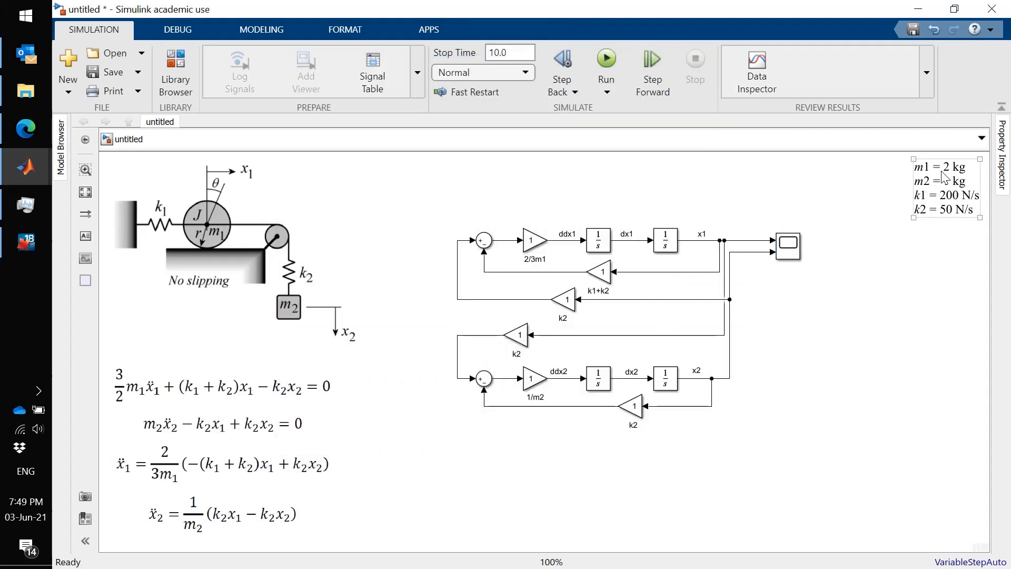
{"action": "left_click", "coordinate": [871, 282]}
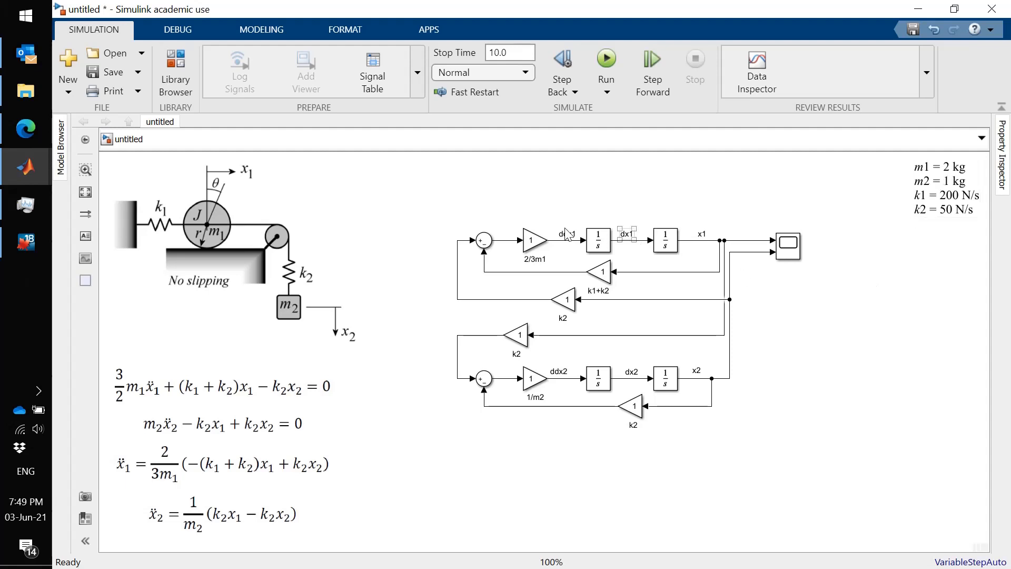
- Set the gain of the 2/3m1 block in the upper loop to 2/6
{"action": "left_click", "coordinate": [530, 242]}
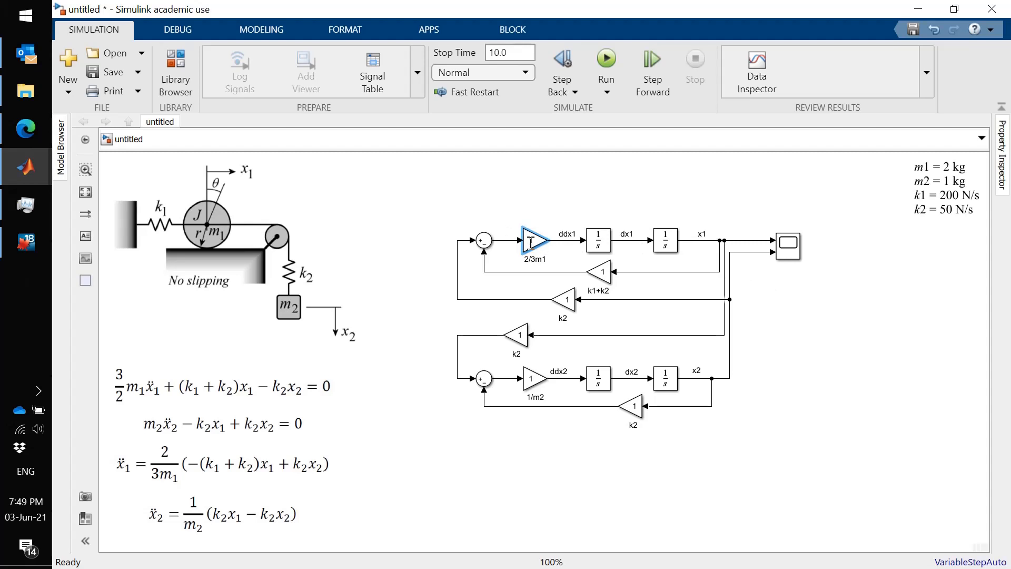
{"action": "double_click", "coordinate": [530, 242]}
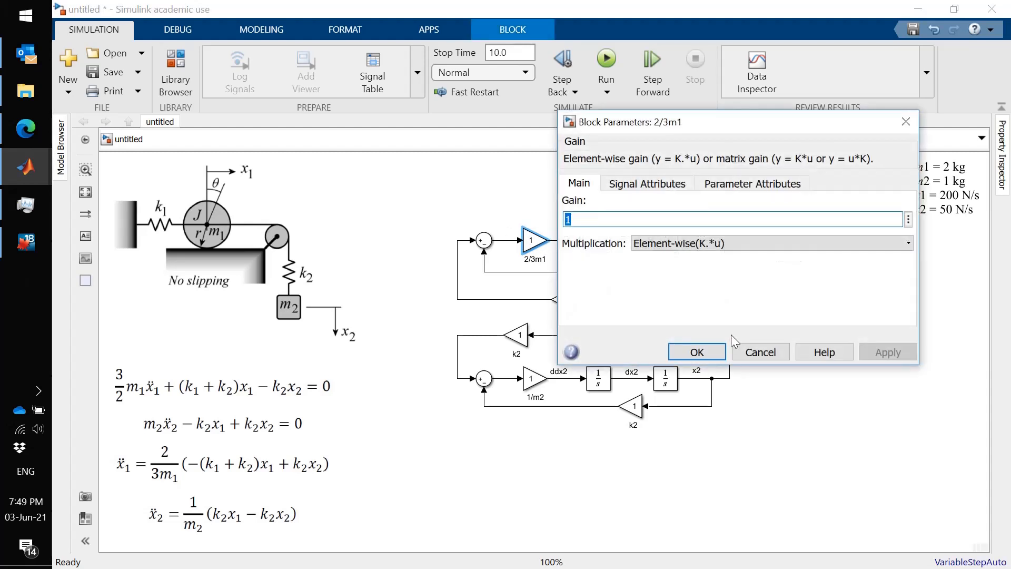
{"action": "type", "text": "2/"}
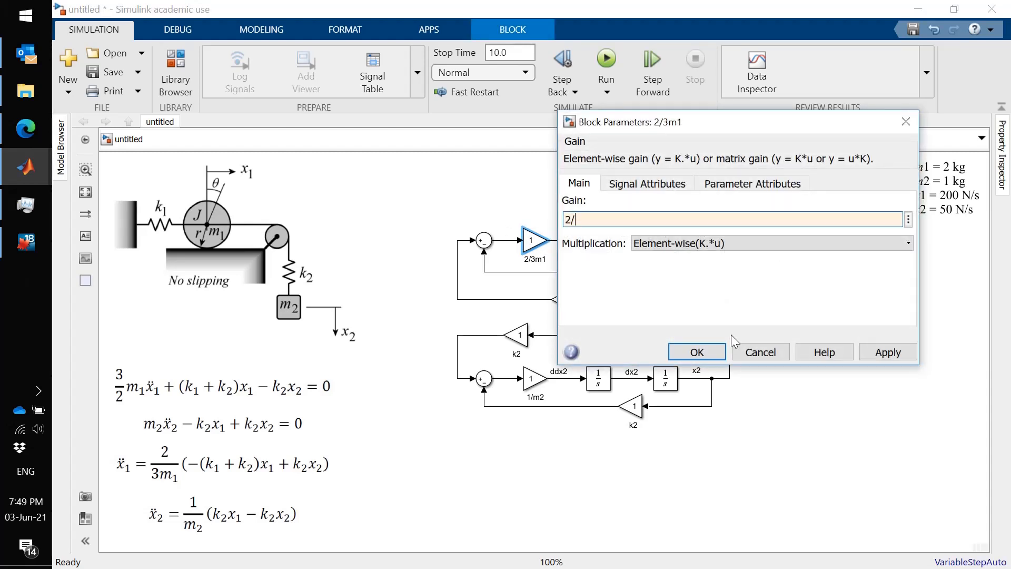
{"action": "type", "text": "6"}
{"action": "key", "text": "Return"}
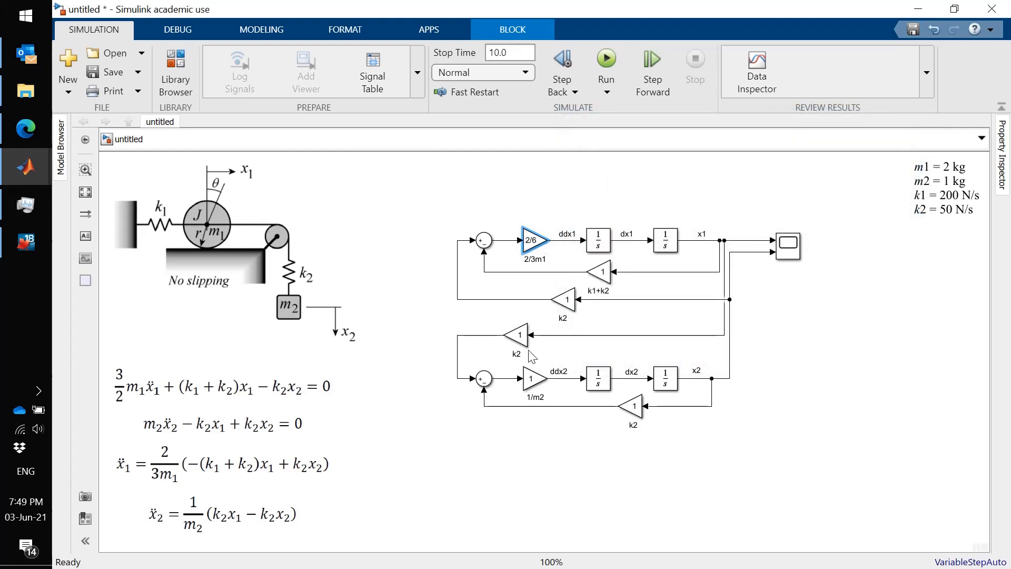
- Check the gain parameter of the 1/m2 block in the lower loop
{"action": "left_click", "coordinate": [530, 381]}
{"action": "double_click", "coordinate": [528, 380]}
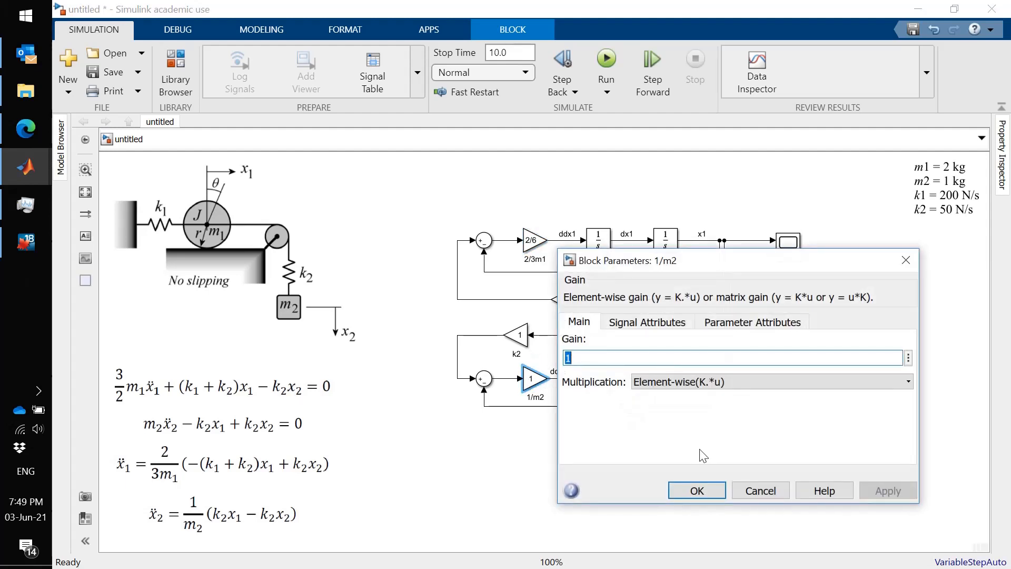
{"action": "left_click", "coordinate": [692, 489]}
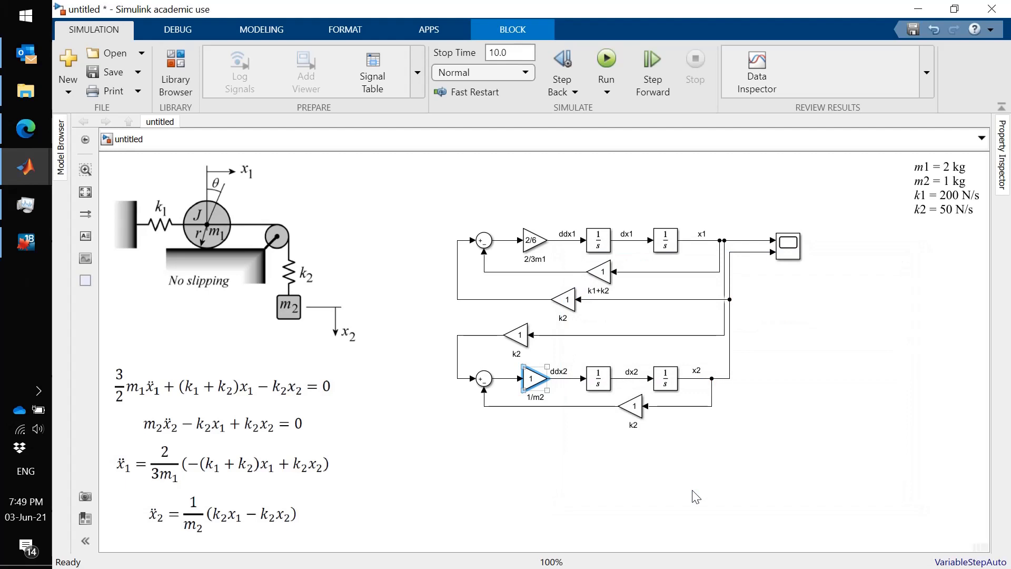
- Set the gain of the k1+k2 feedback block in the x1 loop to 250
{"action": "left_click", "coordinate": [606, 273]}
{"action": "left_click", "coordinate": [602, 271]}
{"action": "double_click", "coordinate": [602, 271]}
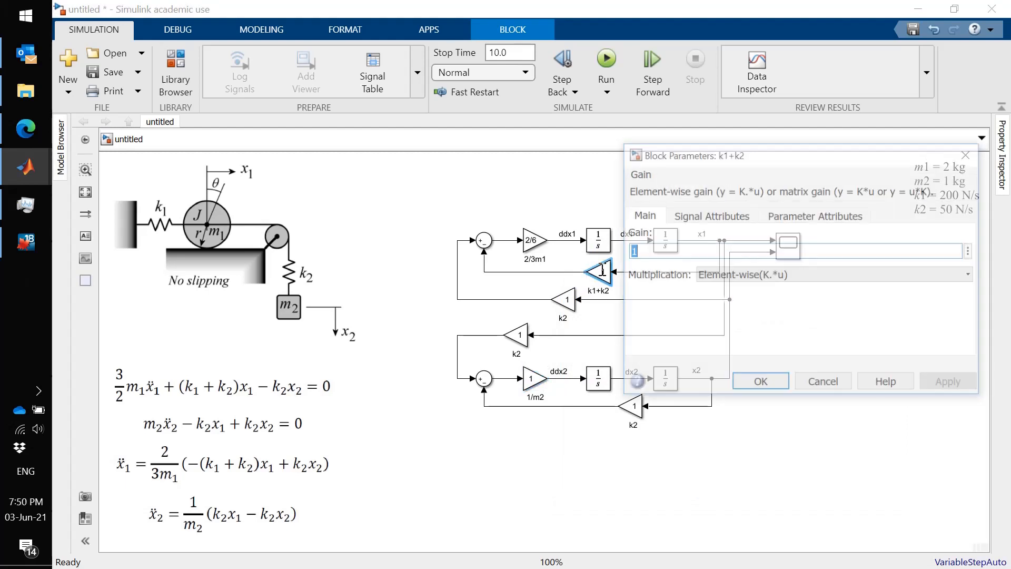
{"action": "type", "text": "250"}
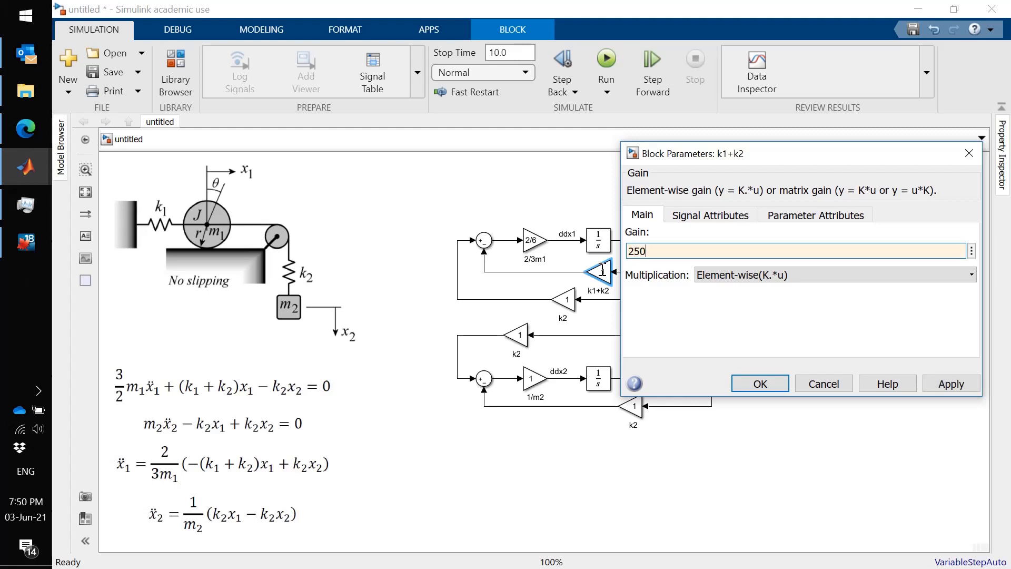
{"action": "key", "text": "Return"}
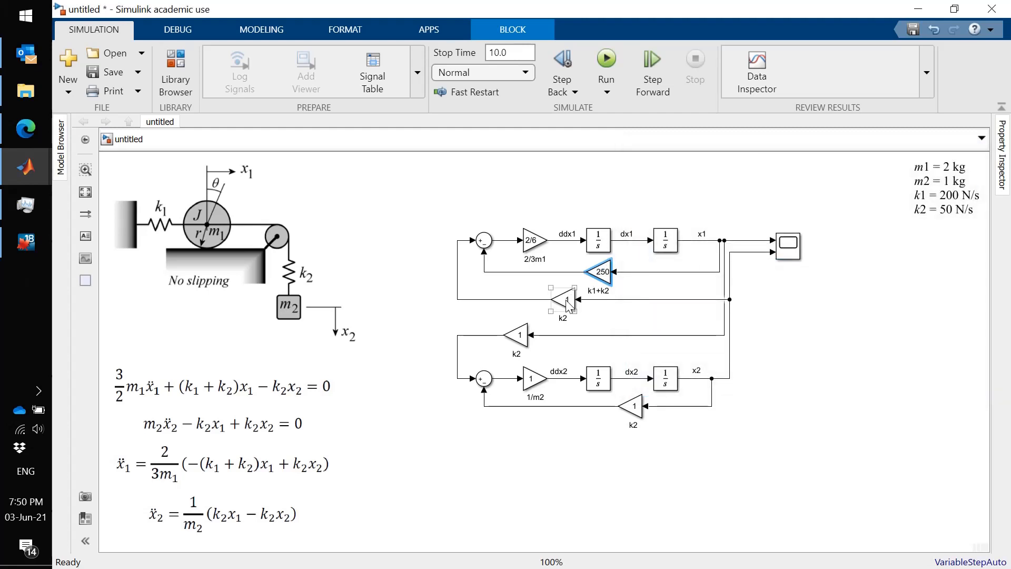
- Set the gain of the k2 block feeding x2 into the upper sum to 50
{"action": "left_click", "coordinate": [566, 302]}
{"action": "left_click", "coordinate": [567, 302]}
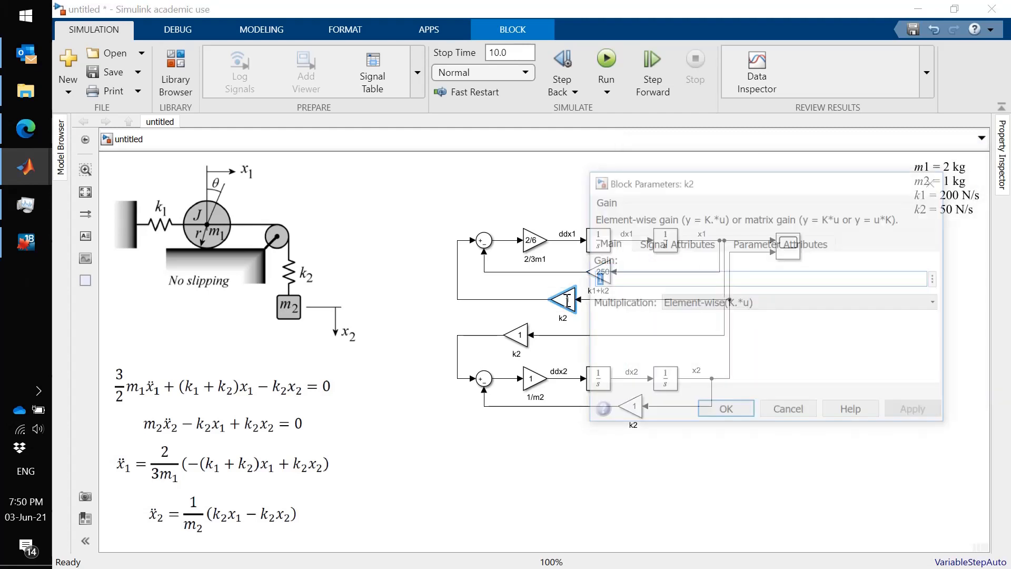
{"action": "type", "text": "50"}
{"action": "key", "text": "Return"}
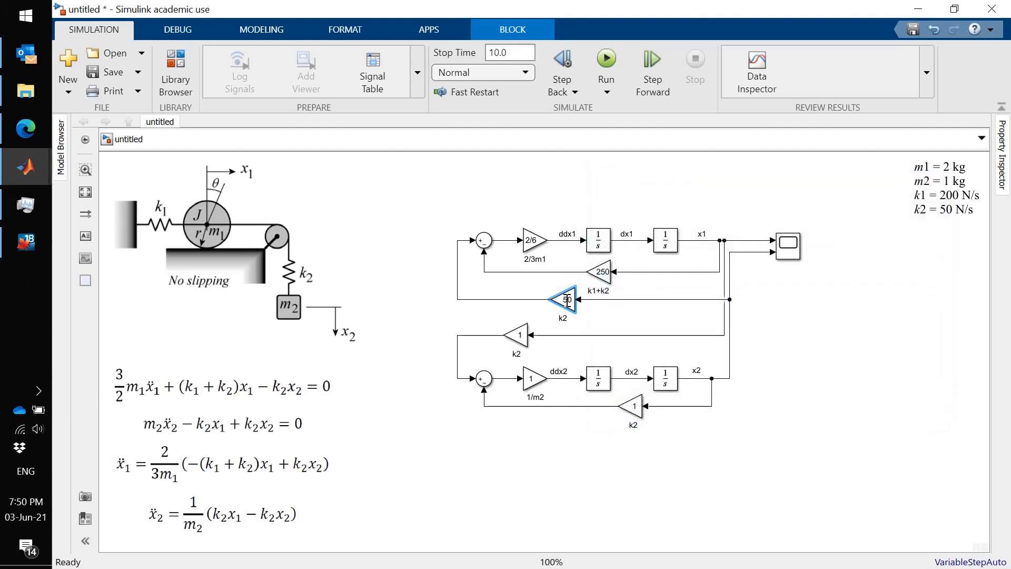
- Set the gains of both k2 blocks feeding the lower sum, from x2 and from x1, to 50
{"action": "left_click", "coordinate": [640, 412]}
{"action": "double_click", "coordinate": [641, 412]}
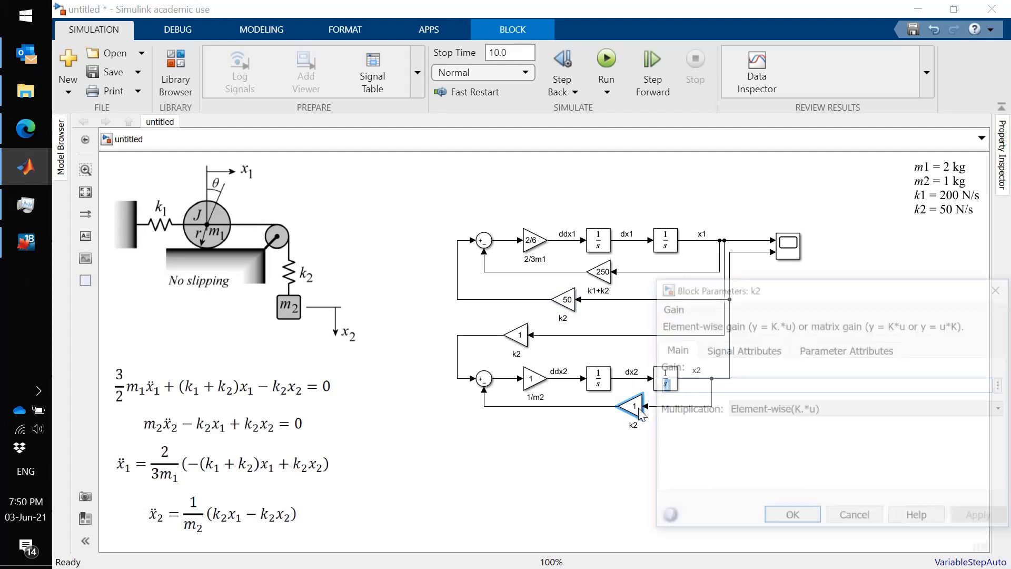
{"action": "type", "text": "k2"}
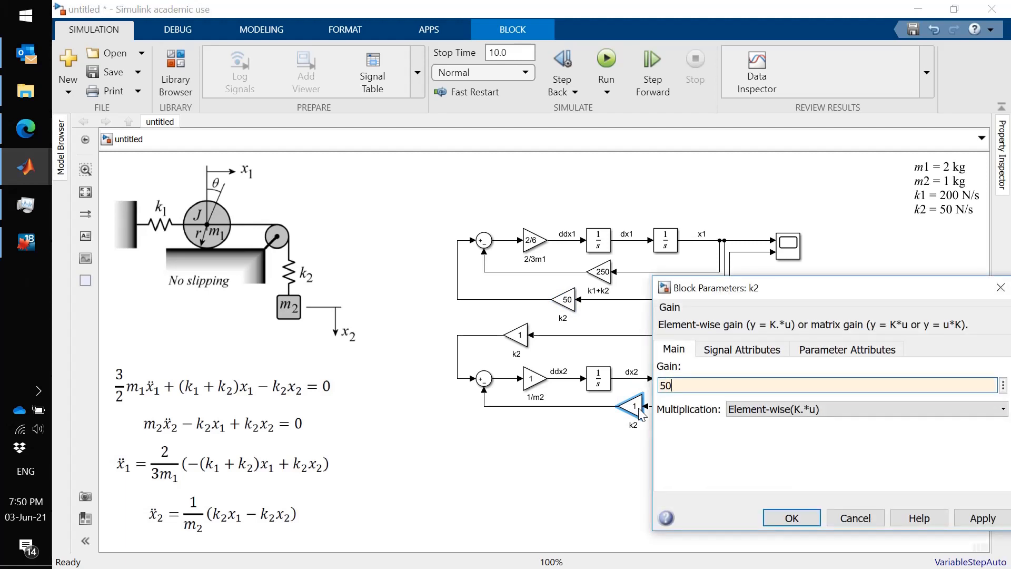
{"action": "key", "text": "Return"}
{"action": "left_click", "coordinate": [523, 339]}
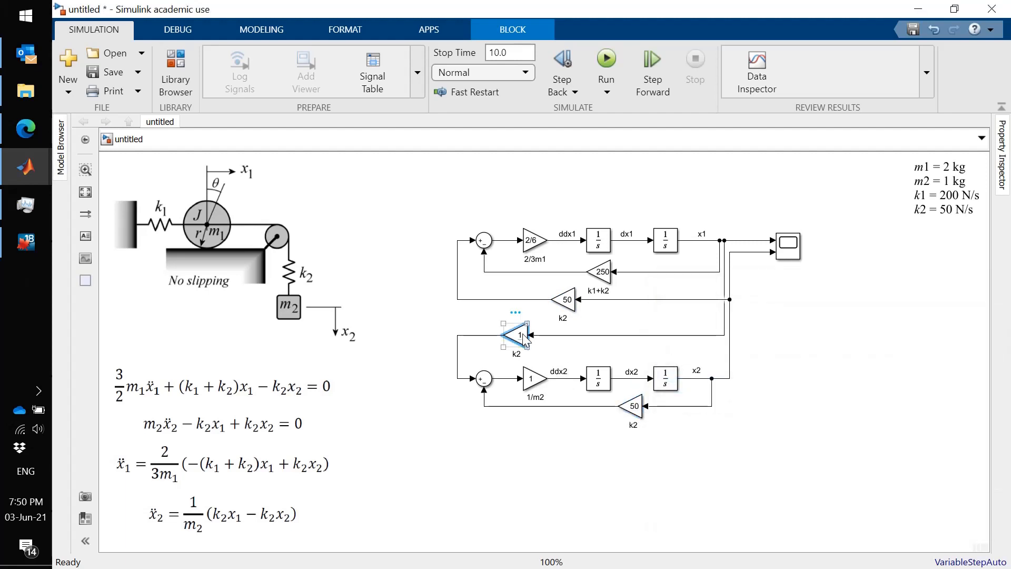
{"action": "double_click", "coordinate": [523, 339]}
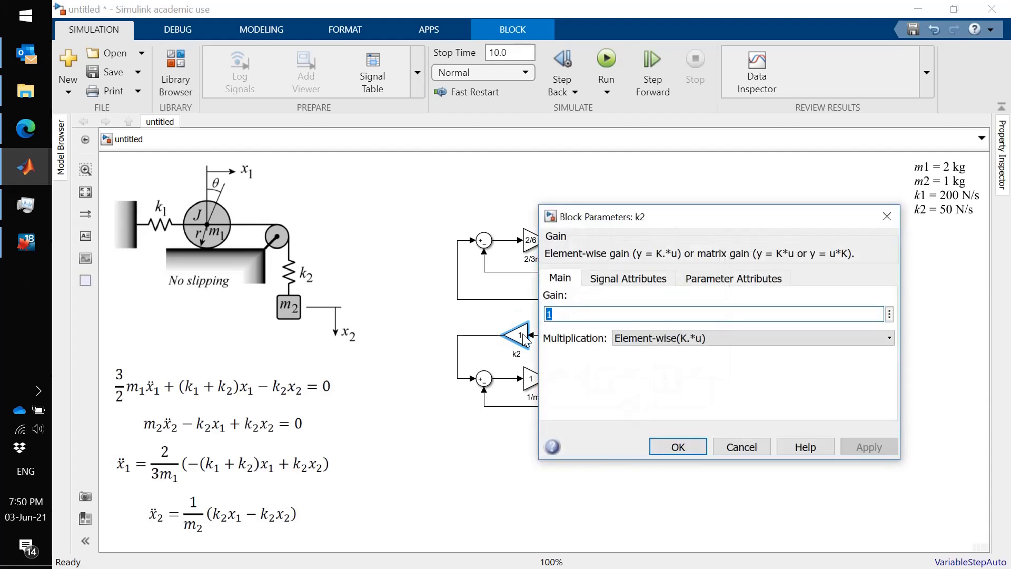
{"action": "type", "text": "k2"}
{"action": "key", "text": "Return"}
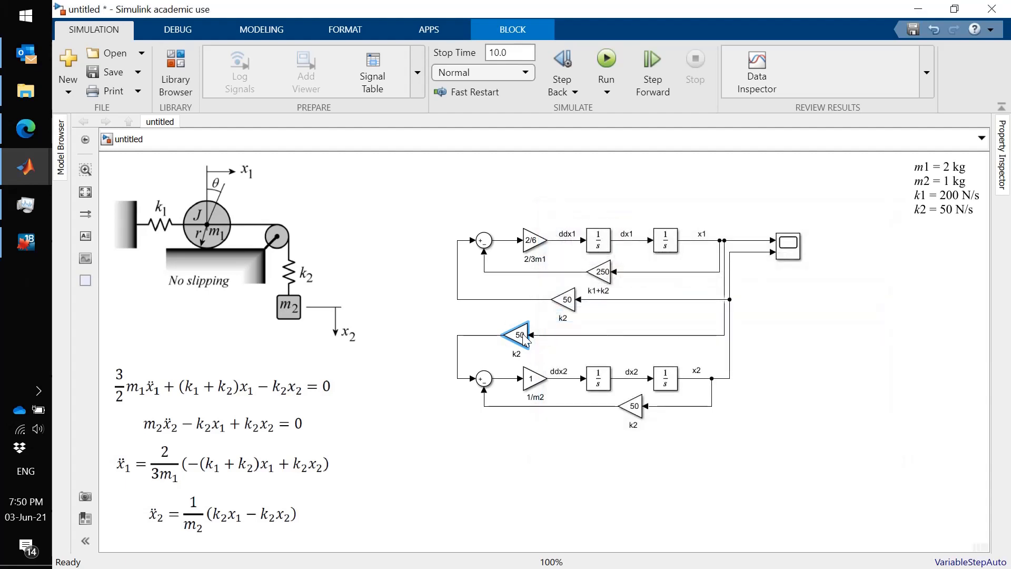
- Run the simulation from the scope, view the plotted response and return to the model
{"action": "left_click", "coordinate": [790, 245]}
{"action": "double_click", "coordinate": [790, 245]}
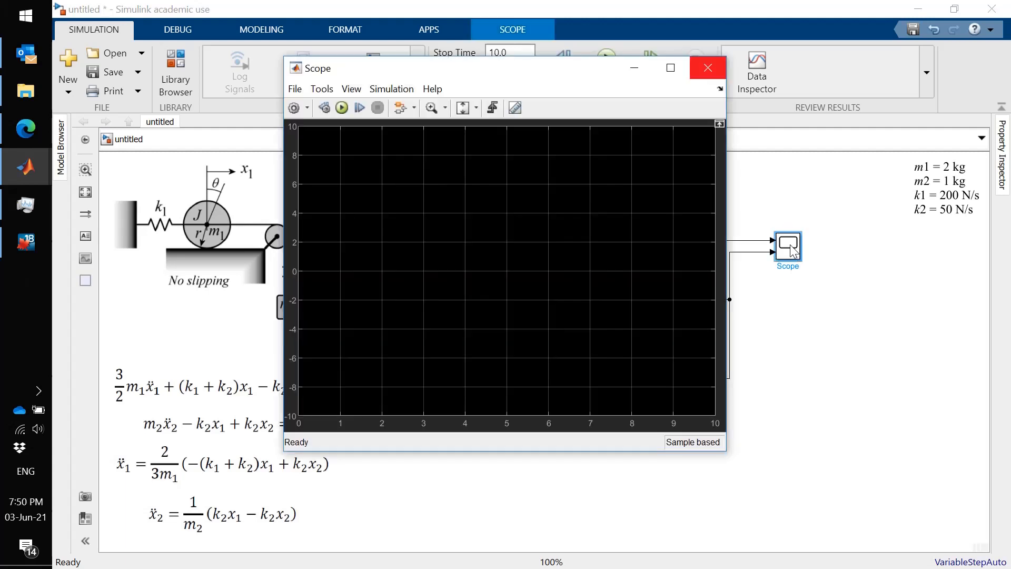
{"action": "left_click", "coordinate": [343, 107]}
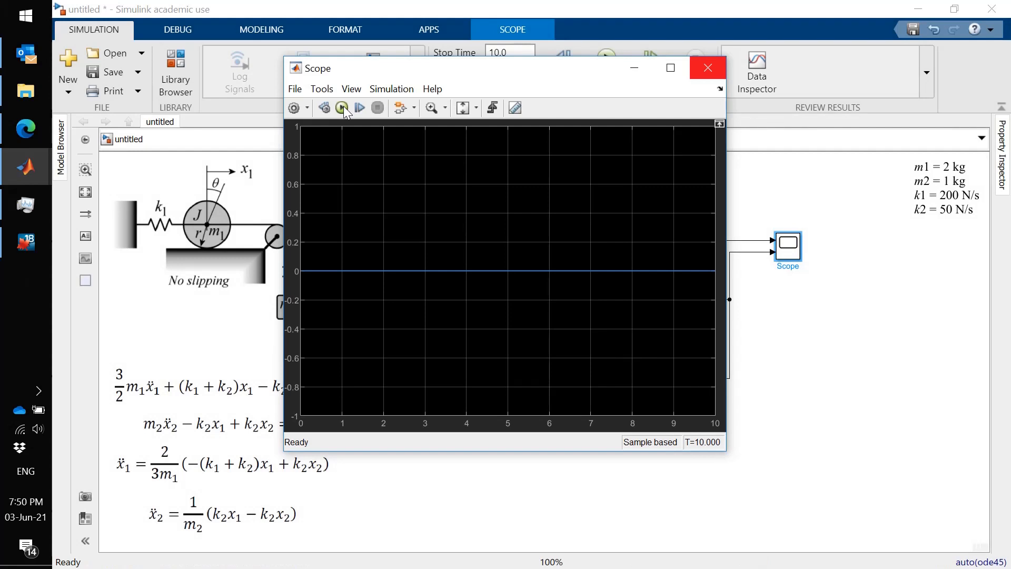
{"action": "left_click", "coordinate": [811, 332]}
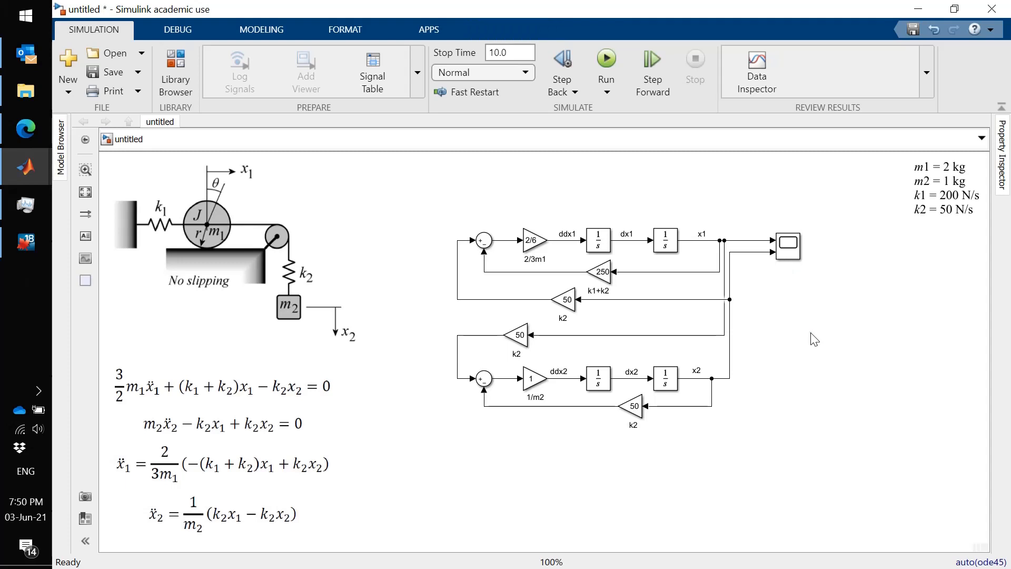
- Set the initial condition of the integrator that outputs x1 to 0.25
{"action": "left_click", "coordinate": [302, 329]}
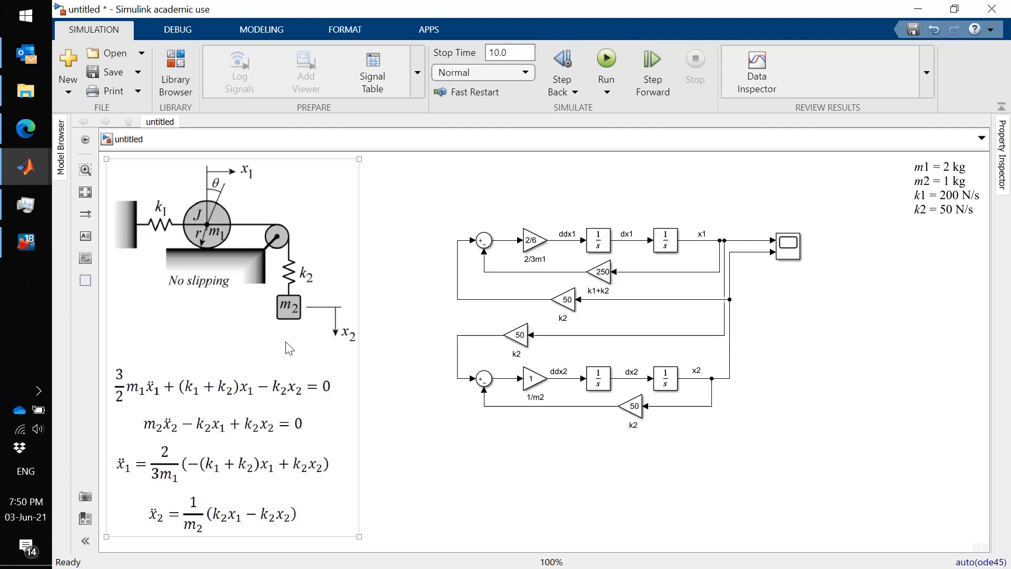
{"action": "left_click", "coordinate": [669, 243]}
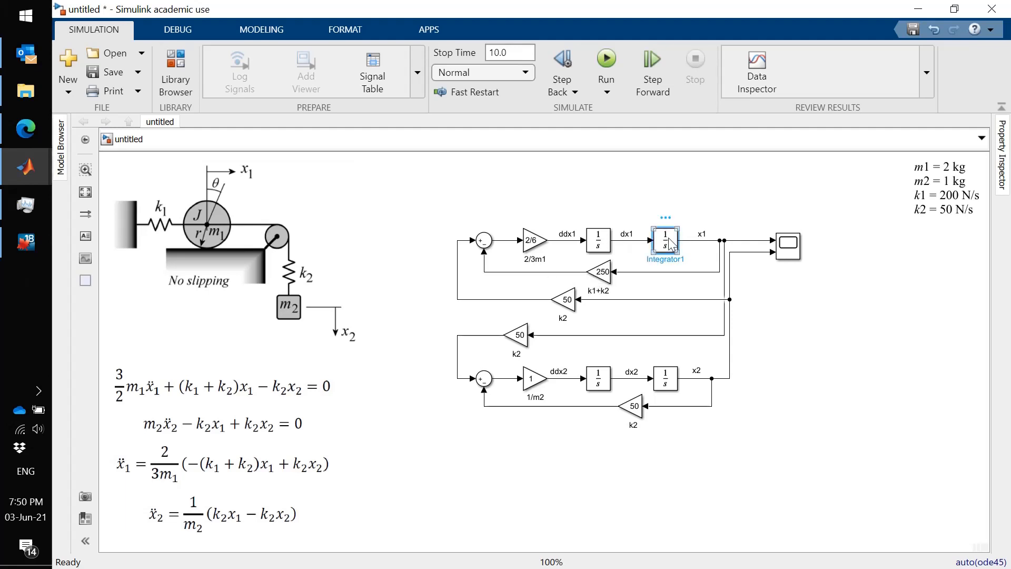
{"action": "double_click", "coordinate": [670, 243]}
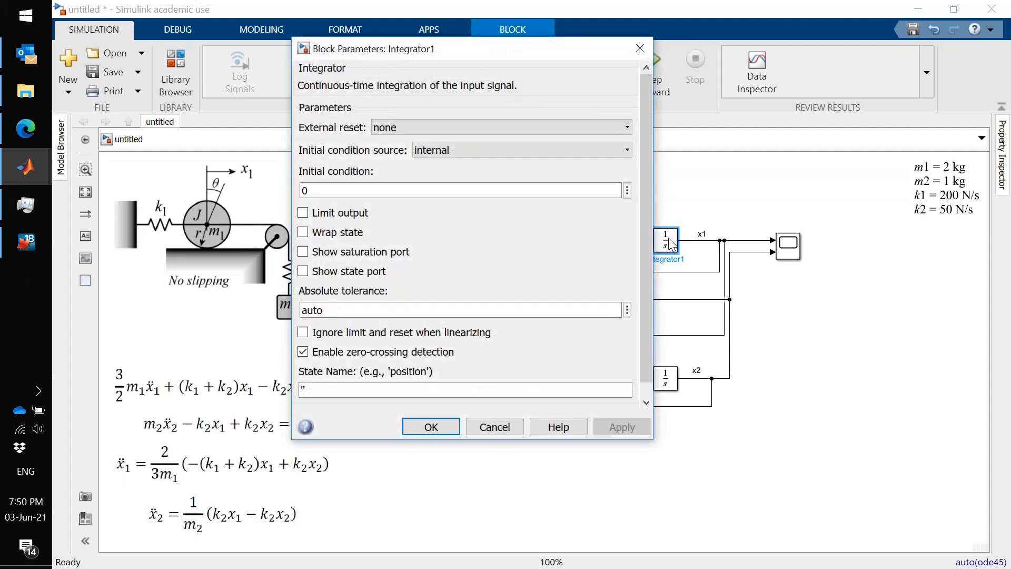
{"action": "type", "text": "0."}
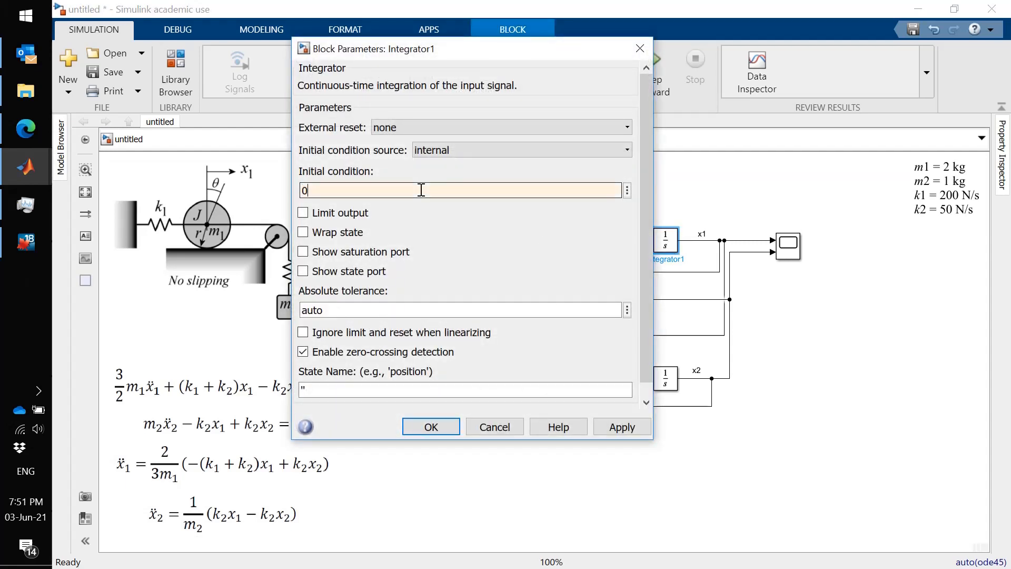
{"action": "type", "text": "25"}
{"action": "left_click", "coordinate": [435, 429]}
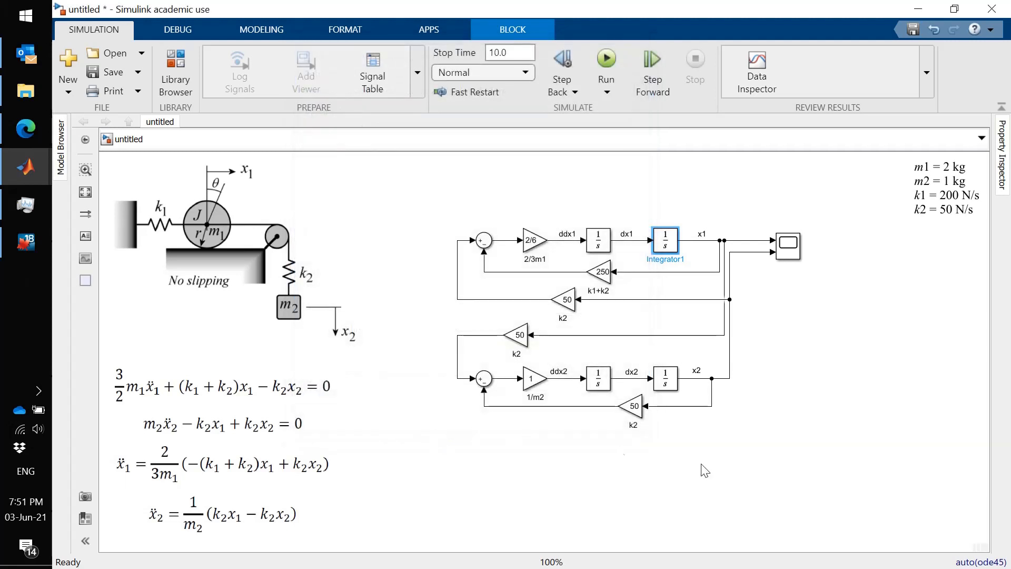
{"action": "left_click", "coordinate": [744, 426]}
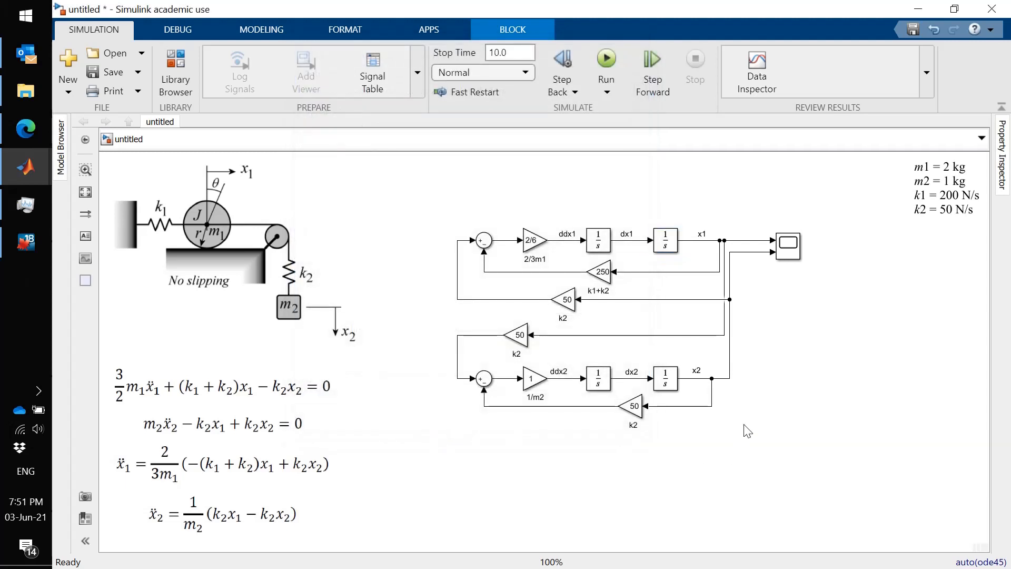
- Rerun the simulation from the scope and move the scope window to view the x1 and x2 responses
{"action": "double_click", "coordinate": [780, 242]}
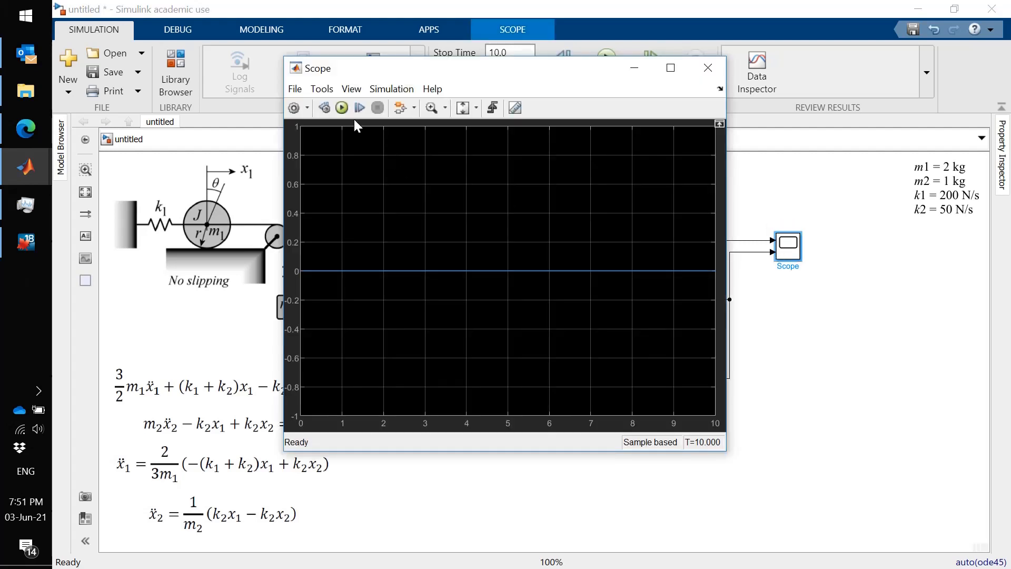
{"action": "left_click", "coordinate": [342, 109]}
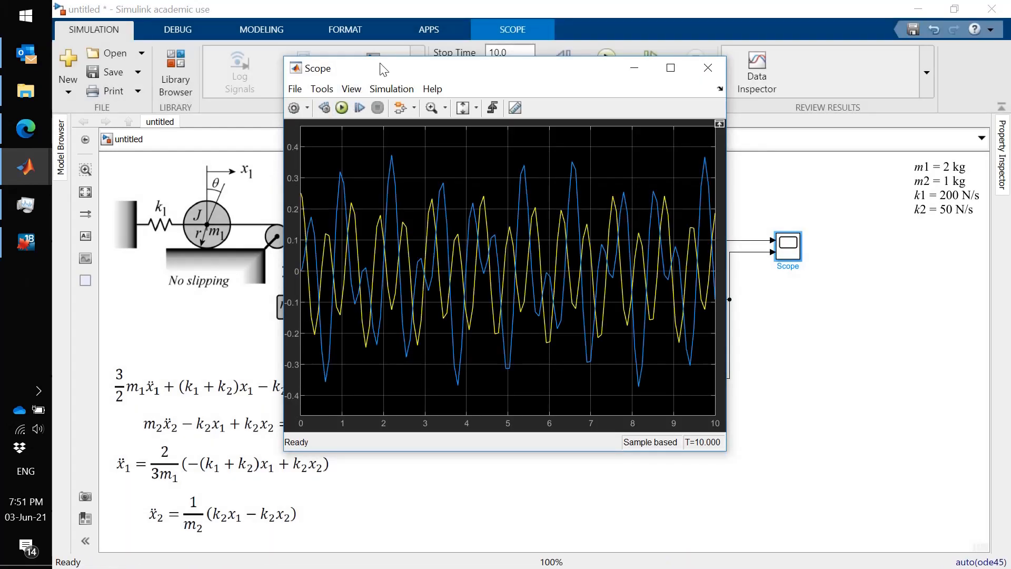
{"action": "left_click_drag", "start_coordinate": [386, 69], "coordinate": [341, 119]}
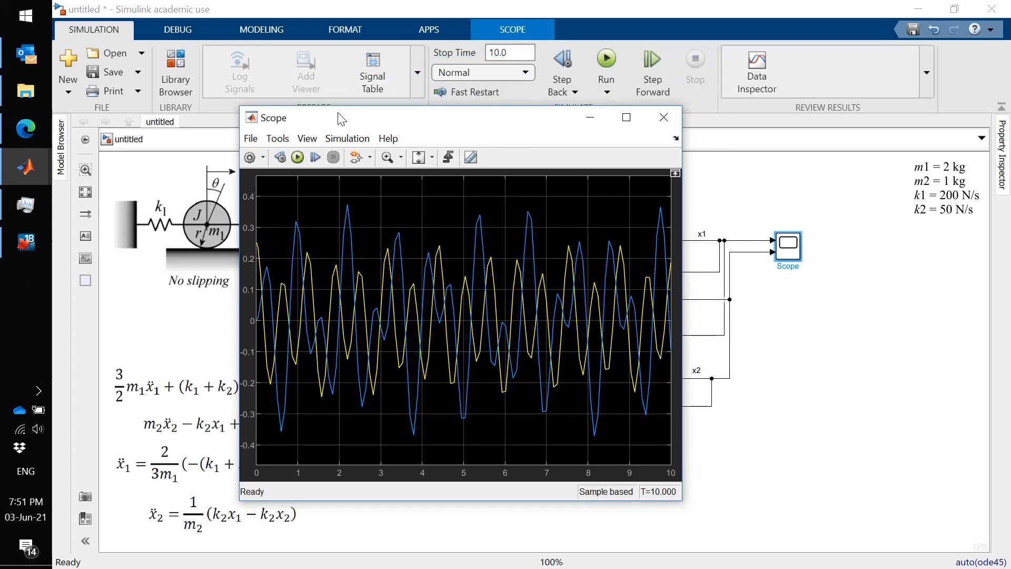
- Set the solver's maximum step size to 0.001 in the model's configuration parameters
{"action": "left_click", "coordinate": [259, 30]}
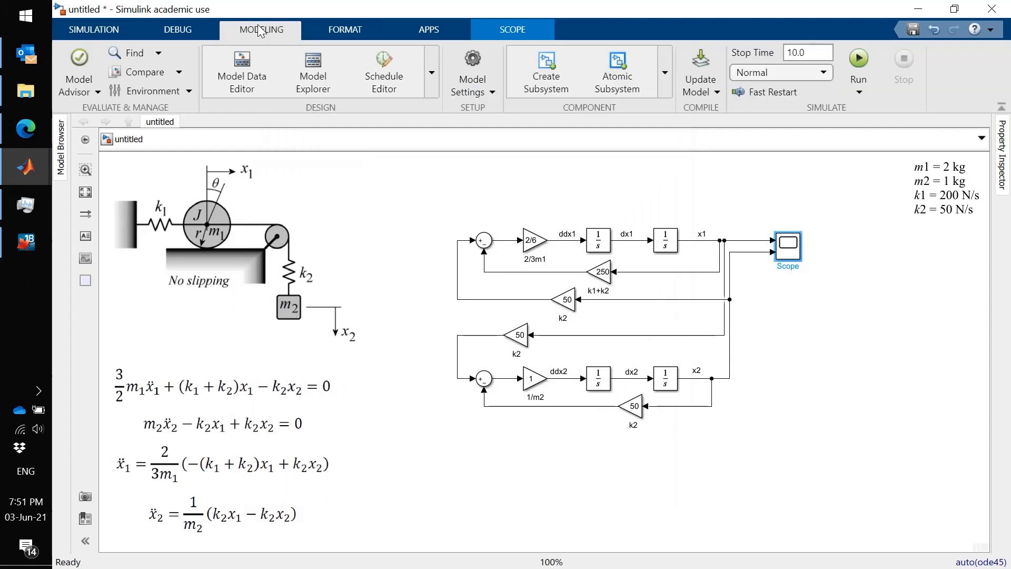
{"action": "left_click", "coordinate": [462, 69]}
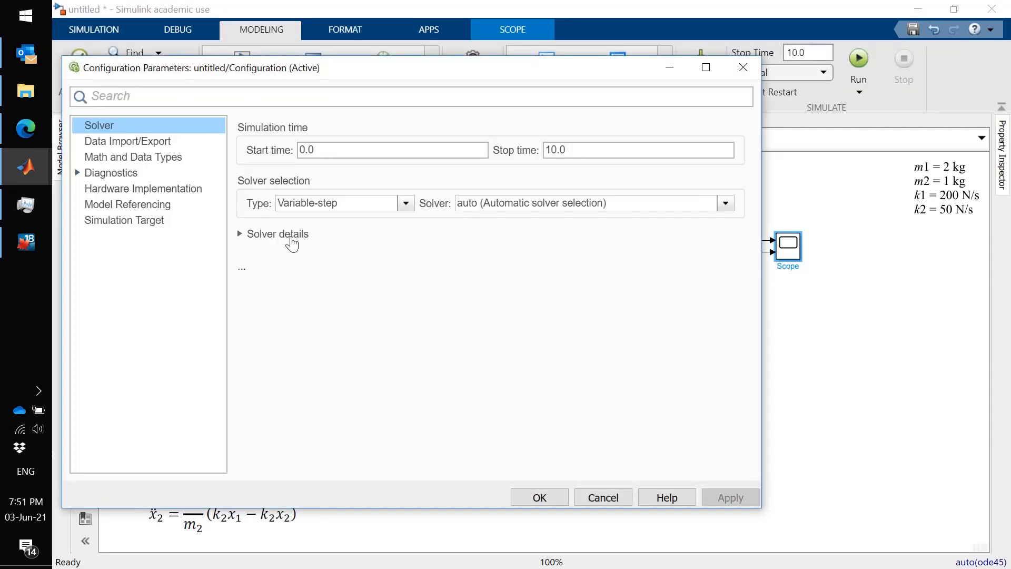
{"action": "left_click", "coordinate": [291, 240]}
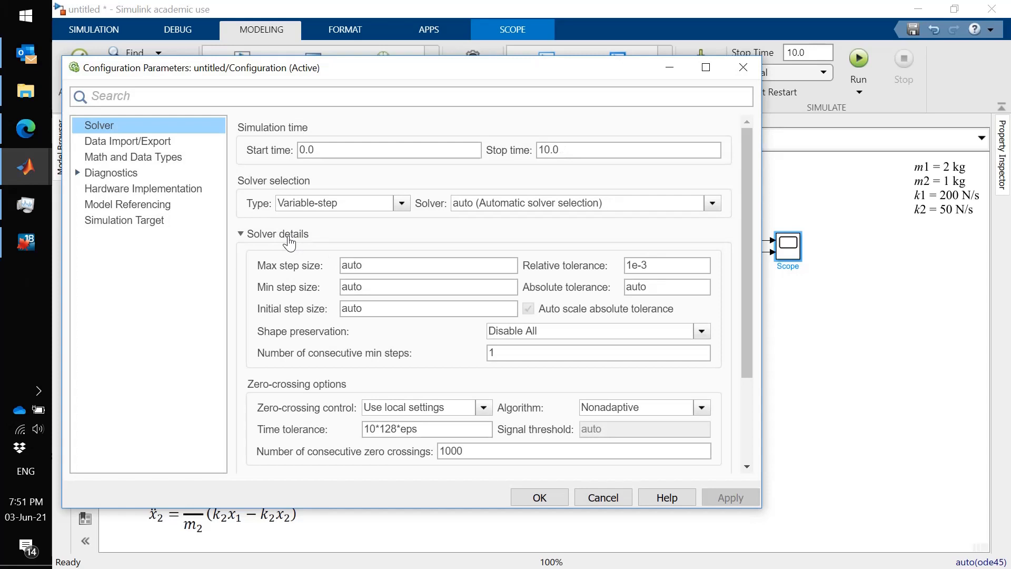
{"action": "double_click", "coordinate": [392, 266]}
{"action": "type", "text": "0."}
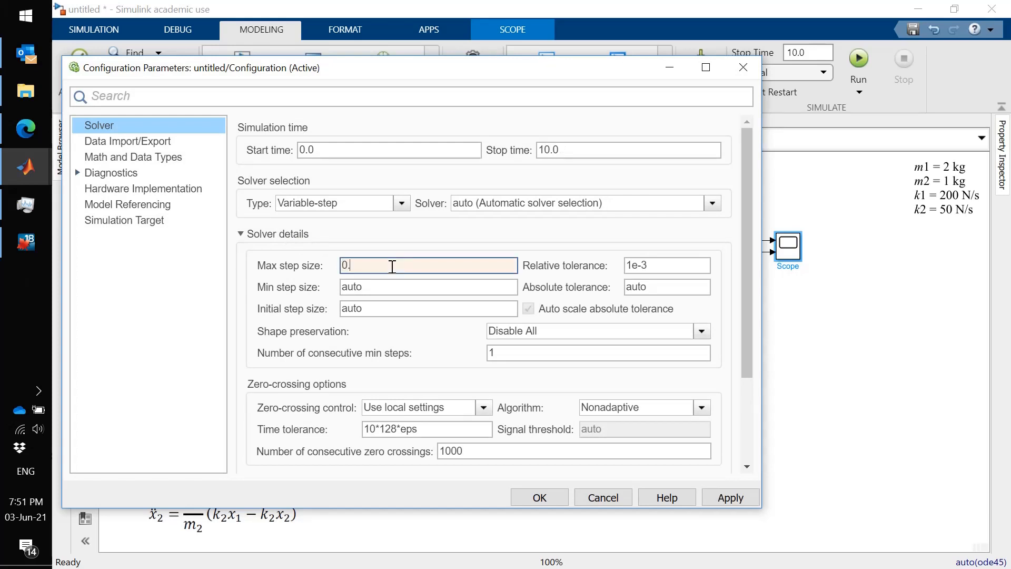
{"action": "type", "text": "001"}
{"action": "left_click", "coordinate": [540, 496]}
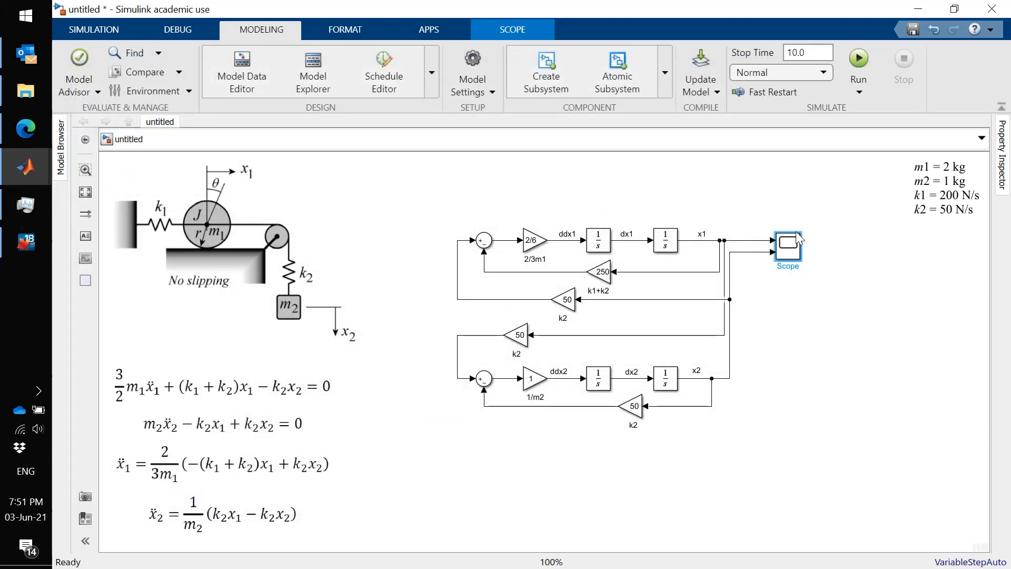
- Rerun the simulation from the scope, move the scope window aside to view the response and return to the model
{"action": "double_click", "coordinate": [790, 245]}
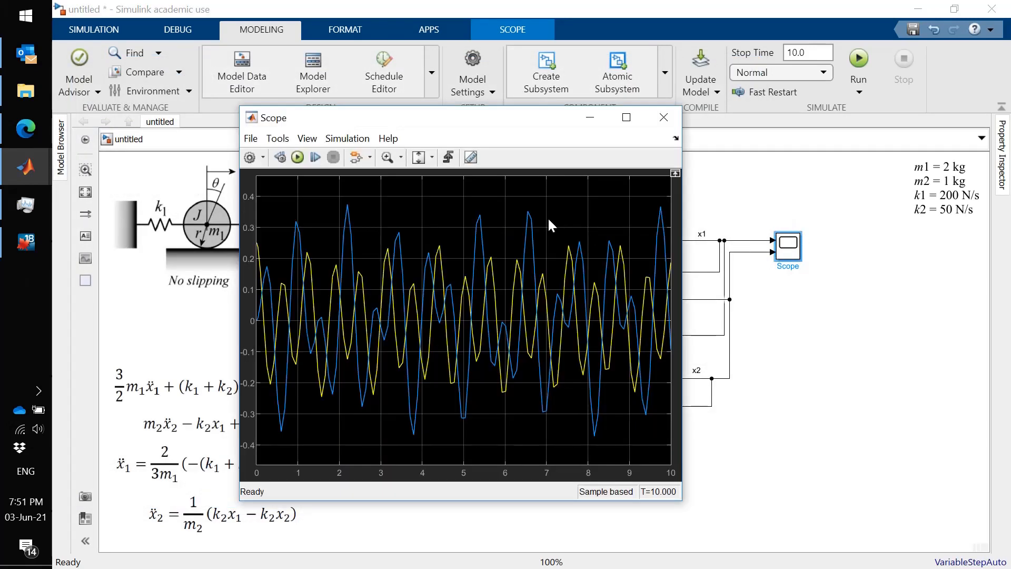
{"action": "left_click", "coordinate": [298, 155]}
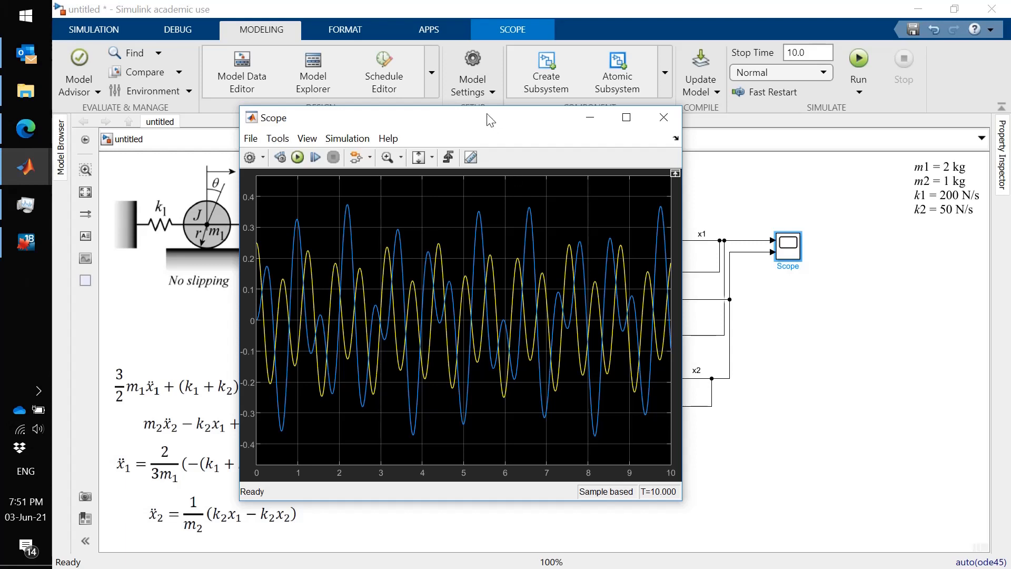
{"action": "left_click_drag", "start_coordinate": [487, 115], "coordinate": [655, 92]}
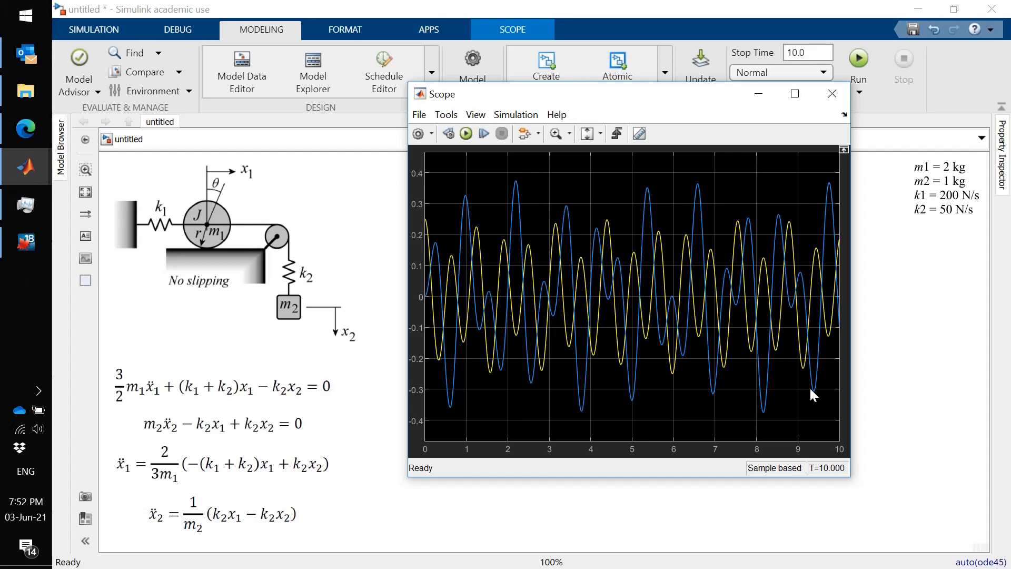
{"action": "left_click", "coordinate": [918, 371]}
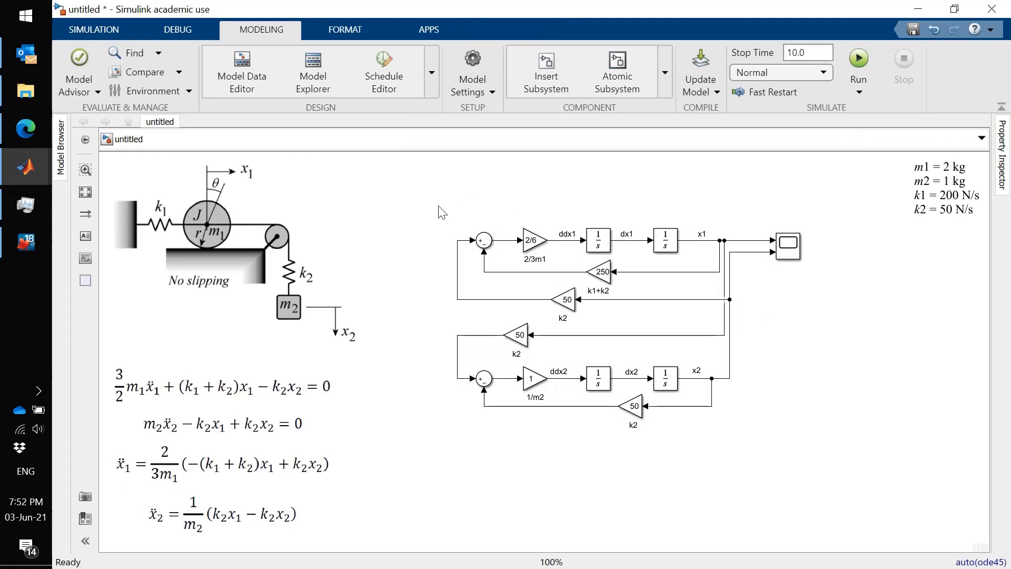
- Group all blocks except the scope into a subsystem, widen it and place it just beside the scope inputs
{"action": "left_click_drag", "start_coordinate": [438, 207], "coordinate": [756, 480]}
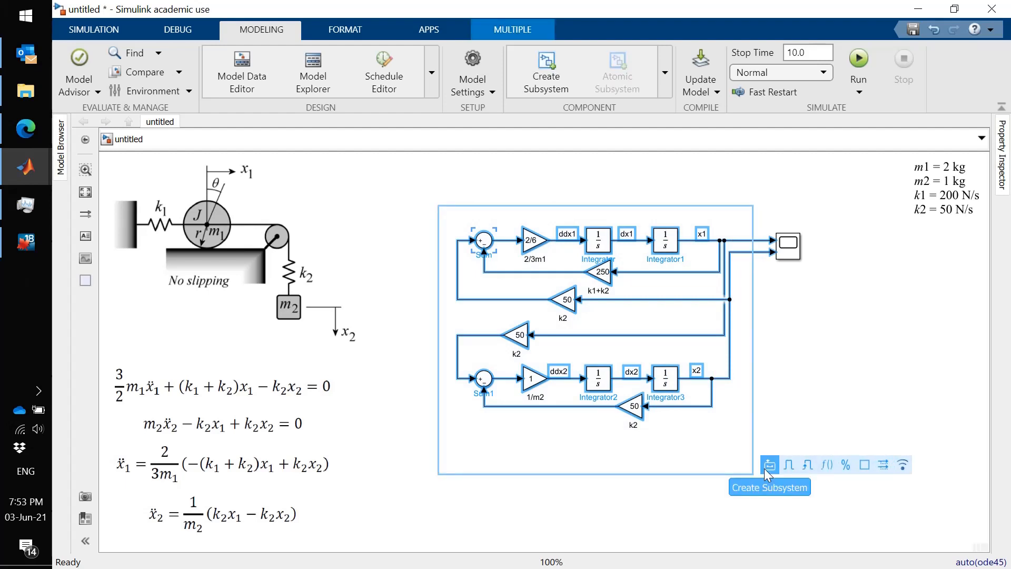
{"action": "left_click", "coordinate": [769, 465]}
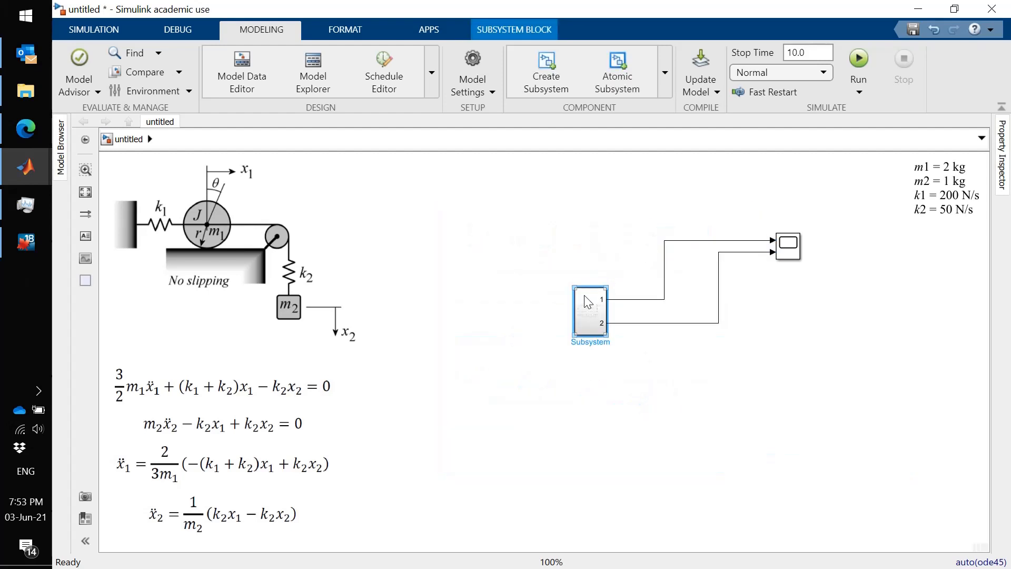
{"action": "key", "text": "Up"}
{"action": "key", "text": "Up"}
{"action": "key", "text": "Up"}
{"action": "key", "text": "Up"}
{"action": "key", "text": "Up"}
{"action": "key", "text": "Up"}
{"action": "key", "text": "Up"}
{"action": "key", "text": "Up"}
{"action": "key", "text": "Up"}
{"action": "key", "text": "Up"}
{"action": "key", "text": "Up"}
{"action": "key", "text": "Up"}
{"action": "key", "text": "Up"}
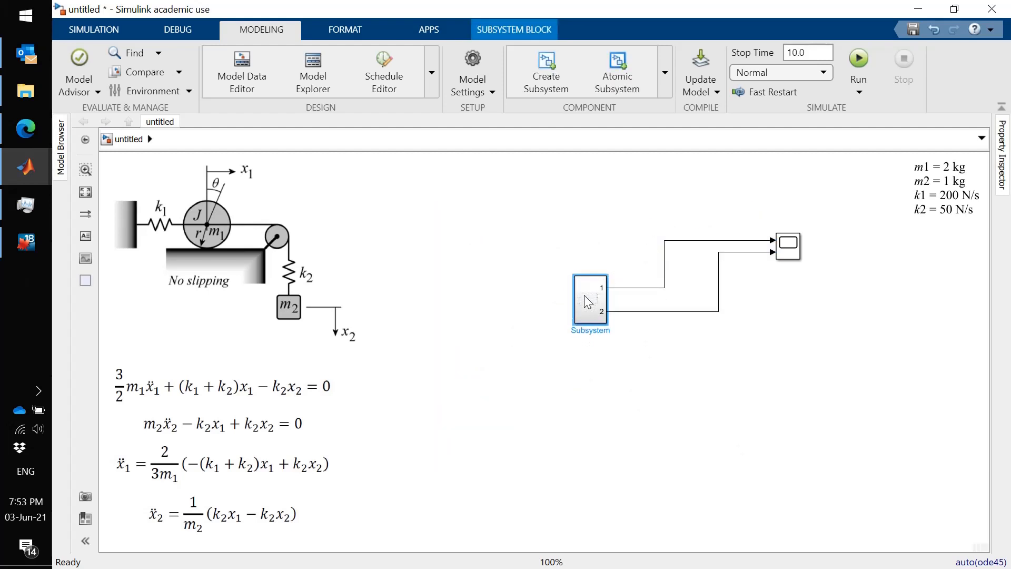
{"action": "key", "text": "Up"}
{"action": "key", "text": "Up"}
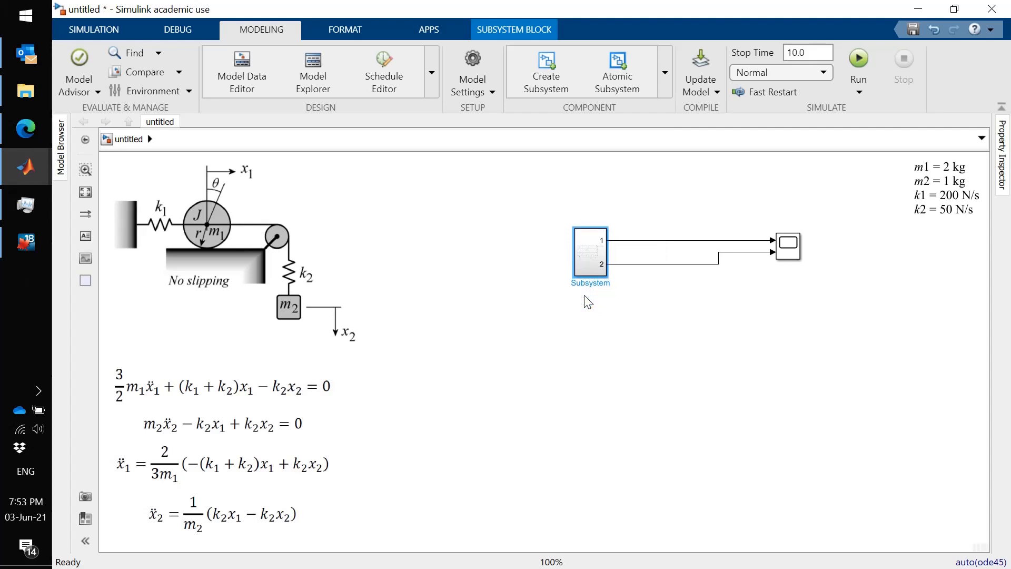
{"action": "left_click_drag", "start_coordinate": [583, 267], "coordinate": [668, 244]}
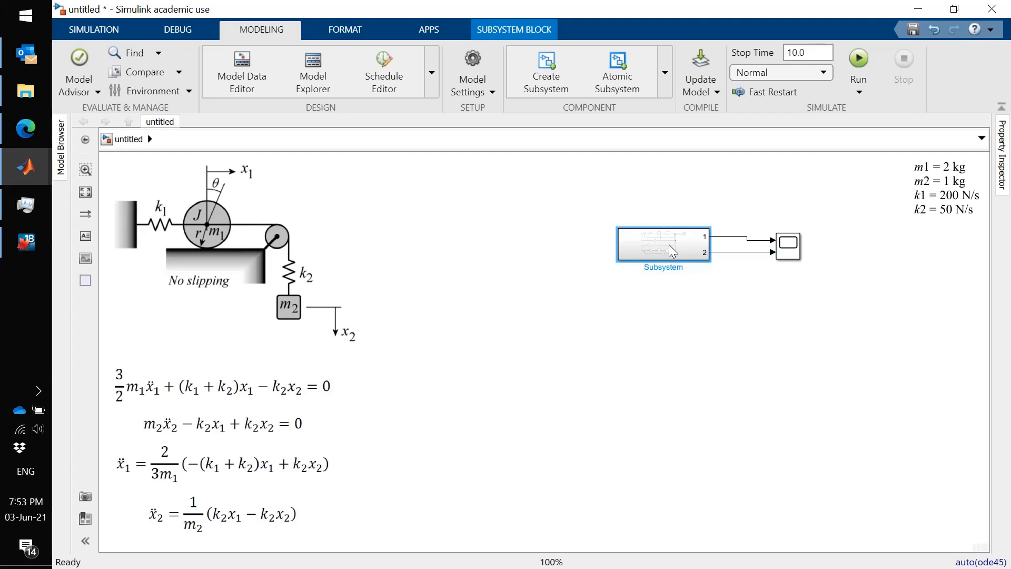
- Inside the subsystem, move output port 2 down to line up with the signal line feeding the upper k2 gain
{"action": "double_click", "coordinate": [669, 244]}
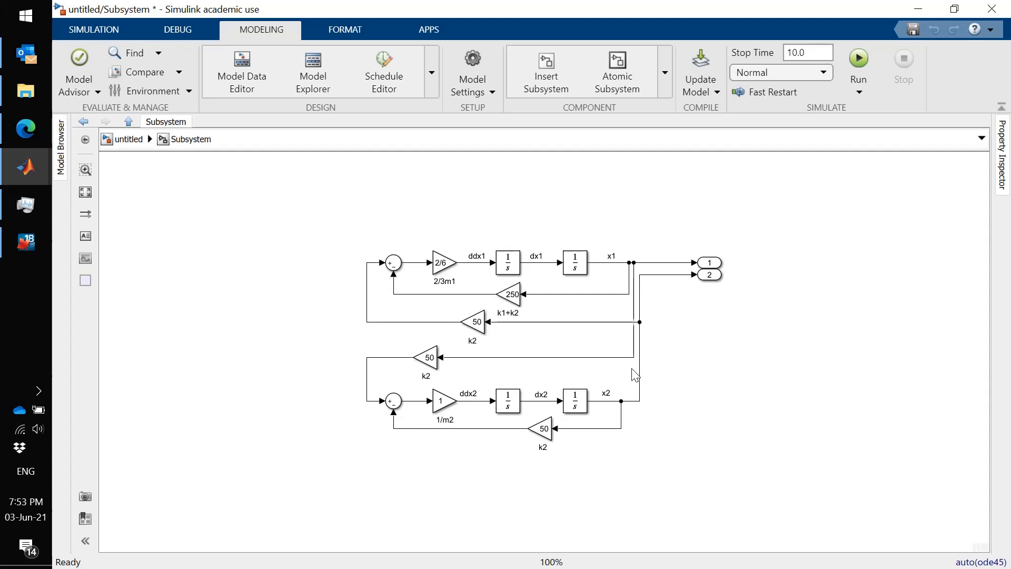
{"action": "left_click", "coordinate": [130, 122]}
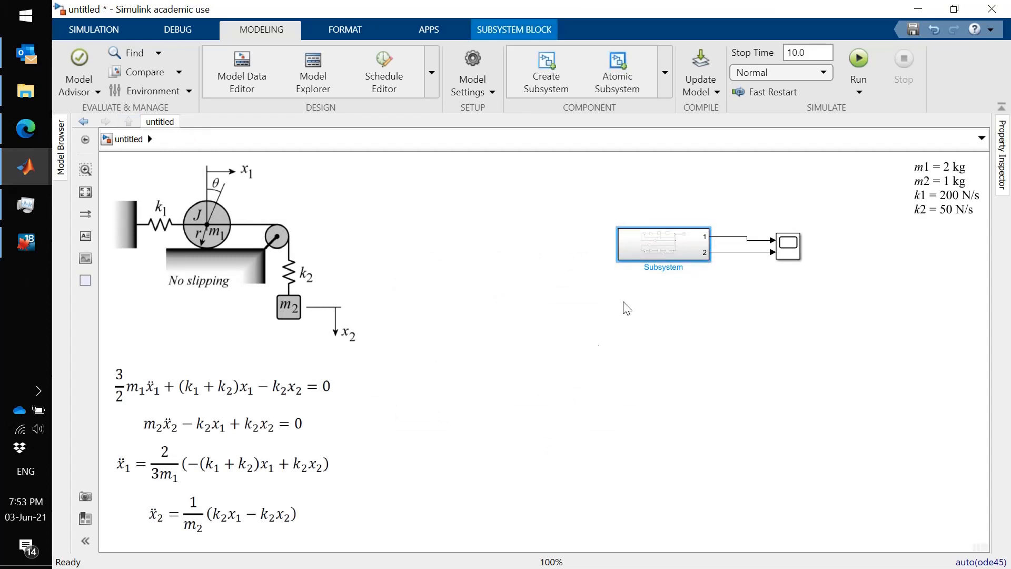
{"action": "double_click", "coordinate": [663, 242]}
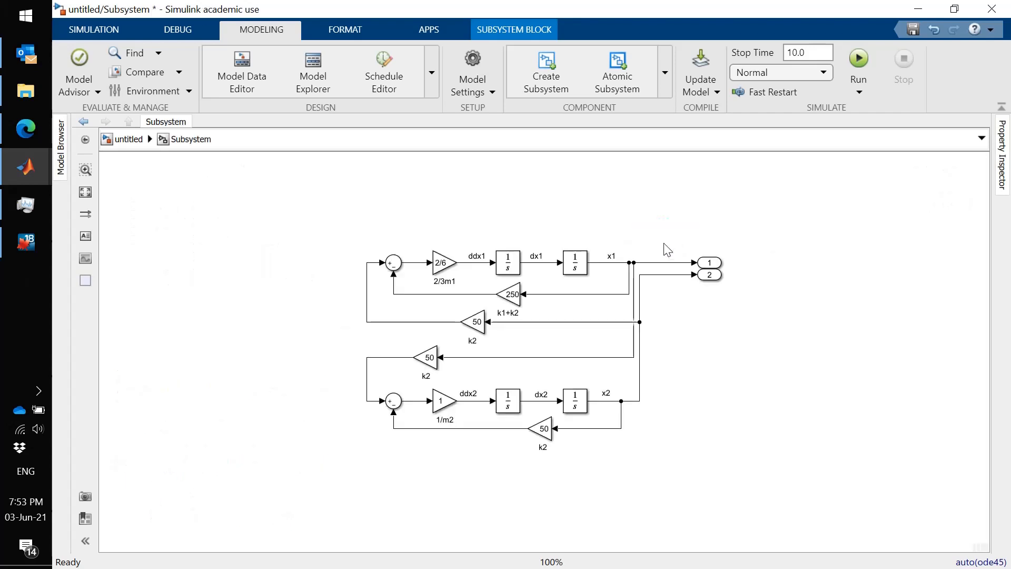
{"action": "left_click", "coordinate": [707, 275]}
{"action": "key", "text": "Down"}
{"action": "key", "text": "Down"}
{"action": "key", "text": "Down"}
{"action": "key", "text": "Down"}
{"action": "key", "text": "Down"}
{"action": "key", "text": "Down"}
{"action": "key", "text": "Down"}
{"action": "key", "text": "Down"}
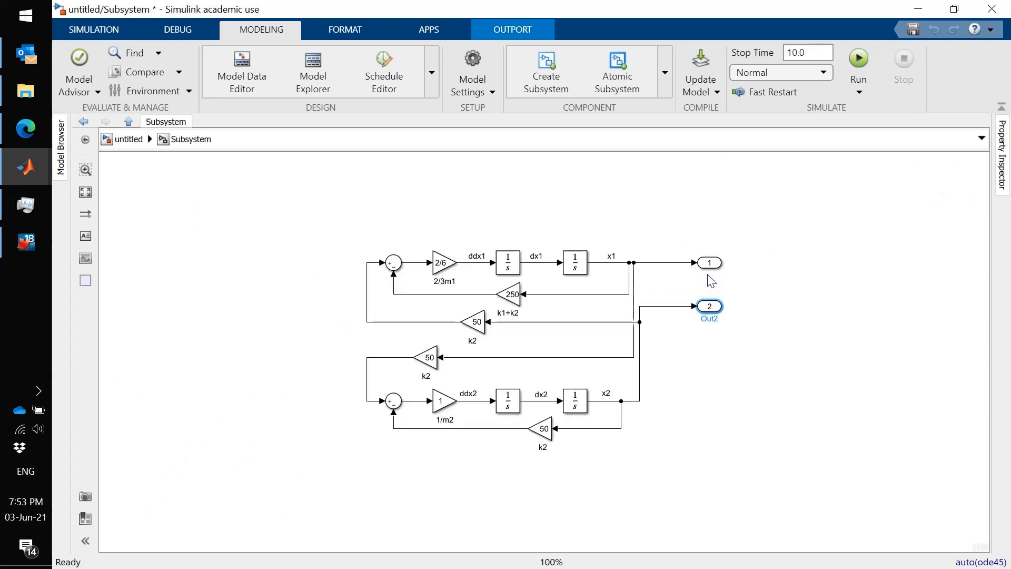
{"action": "key", "text": "Down"}
{"action": "key", "text": "Down"}
{"action": "key", "text": "Down"}
{"action": "key", "text": "Down"}
{"action": "key", "text": "Down"}
{"action": "key", "text": "Down"}
{"action": "key", "text": "Down"}
{"action": "key", "text": "Up"}
{"action": "key", "text": "Up"}
{"action": "key", "text": "Up"}
{"action": "key", "text": "Up"}
{"action": "key", "text": "Up"}
{"action": "key", "text": "Up"}
{"action": "key", "text": "Up"}
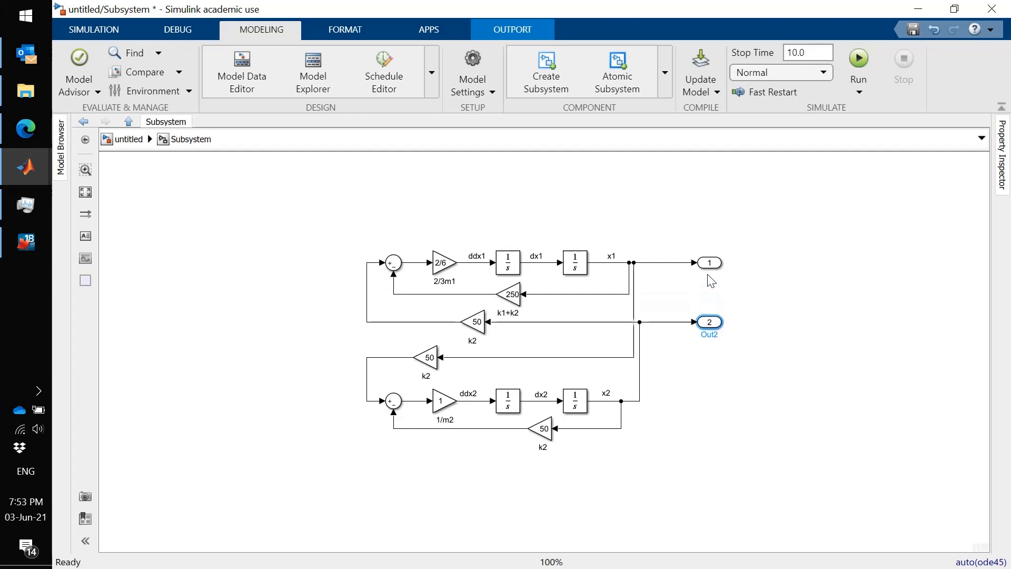
- Rename the subsystem's output ports 1 and 2 as x1 and x2
{"action": "left_click", "coordinate": [709, 268]}
{"action": "double_click", "coordinate": [709, 274]}
{"action": "type", "text": "x1"}
{"action": "left_click", "coordinate": [710, 325]}
{"action": "double_click", "coordinate": [709, 333]}
{"action": "type", "text": "x2"}
{"action": "left_click", "coordinate": [599, 287]}
- Set the initial condition source of the integrator that outputs x1 to external
{"action": "left_click", "coordinate": [579, 267]}
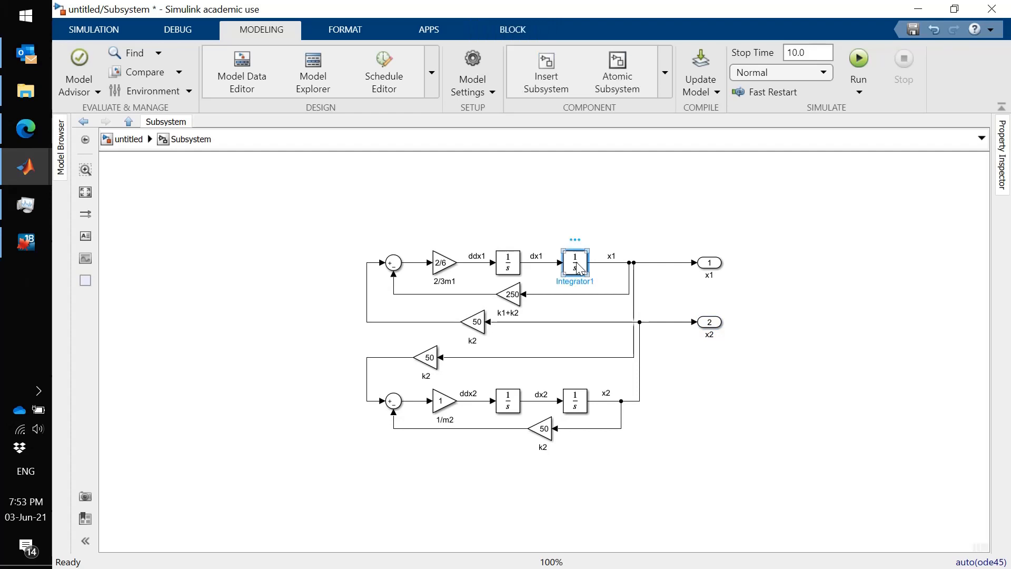
{"action": "double_click", "coordinate": [579, 267]}
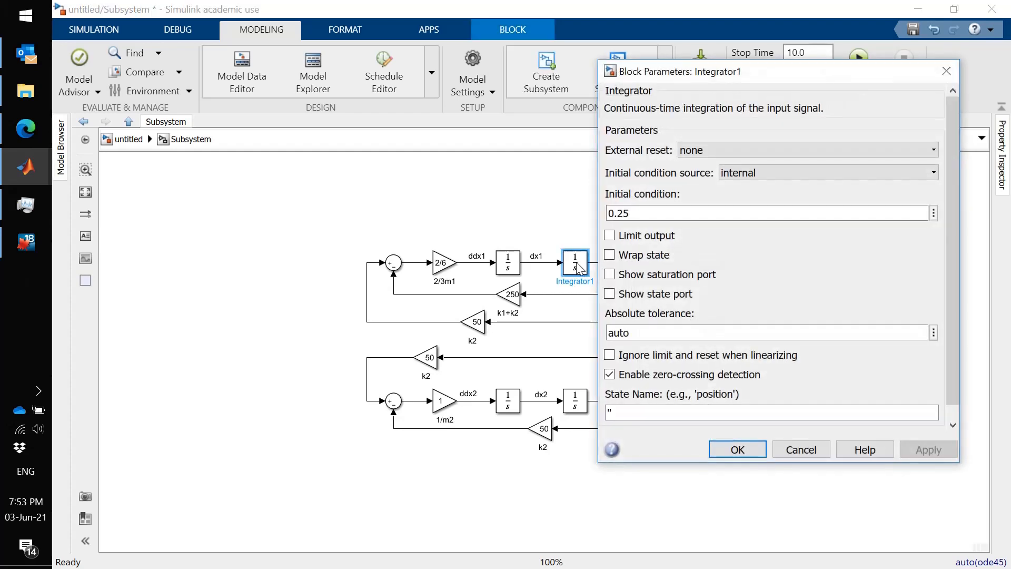
{"action": "left_click", "coordinate": [760, 175]}
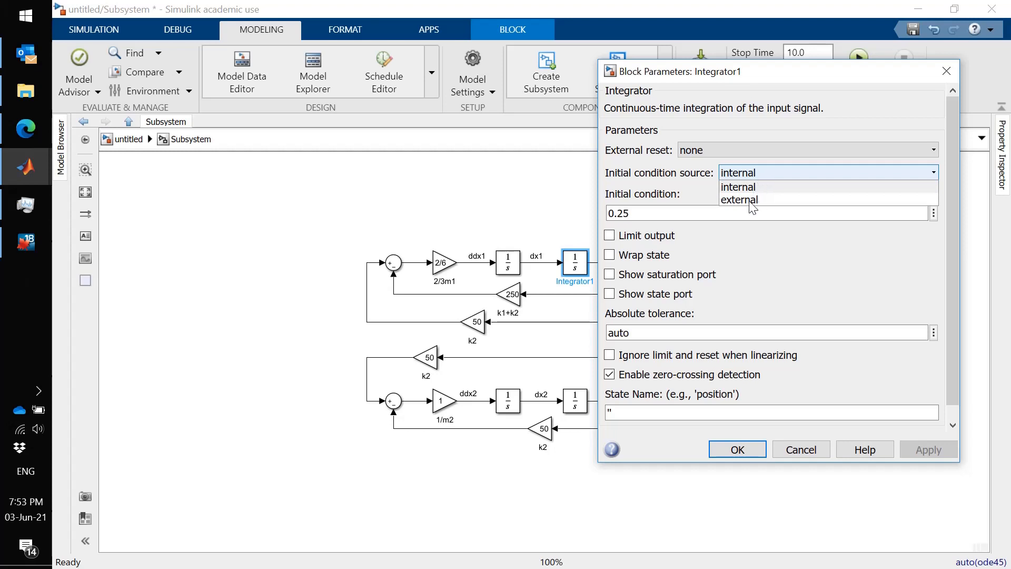
{"action": "left_click", "coordinate": [748, 201]}
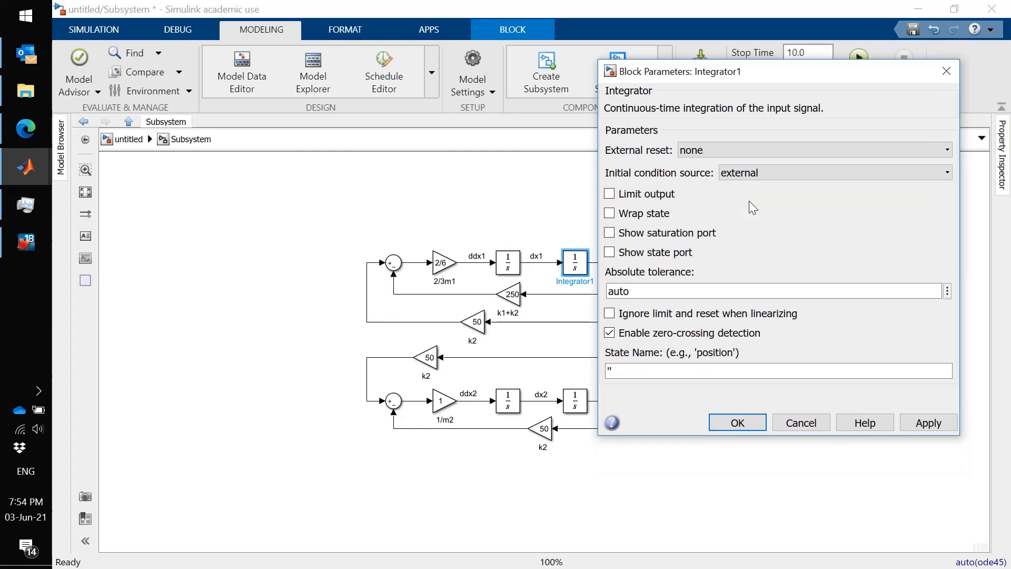
{"action": "left_click", "coordinate": [749, 423]}
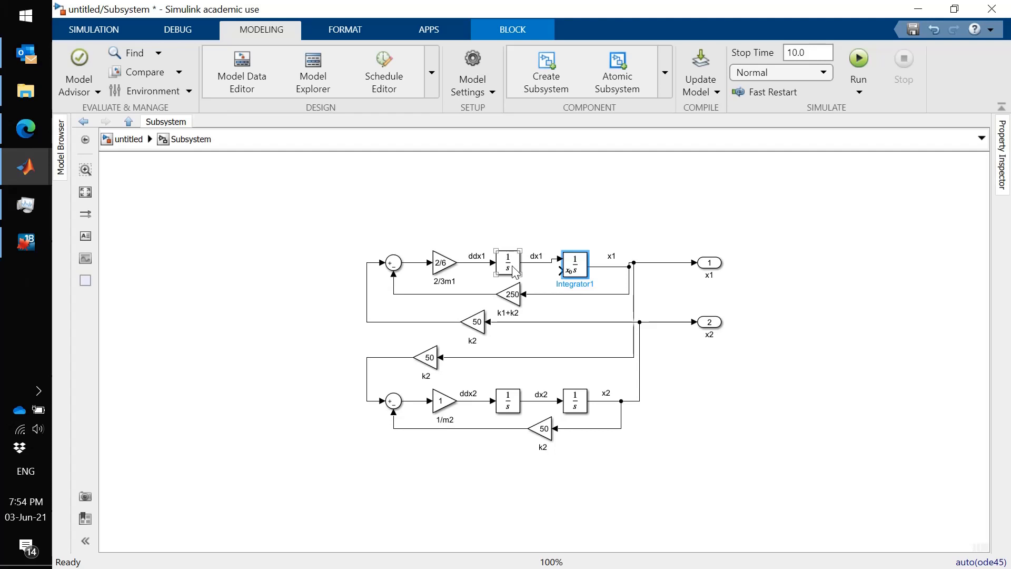
- Set the initial condition source of the integrator that outputs dx1 to external
{"action": "left_click", "coordinate": [514, 271]}
{"action": "double_click", "coordinate": [514, 271]}
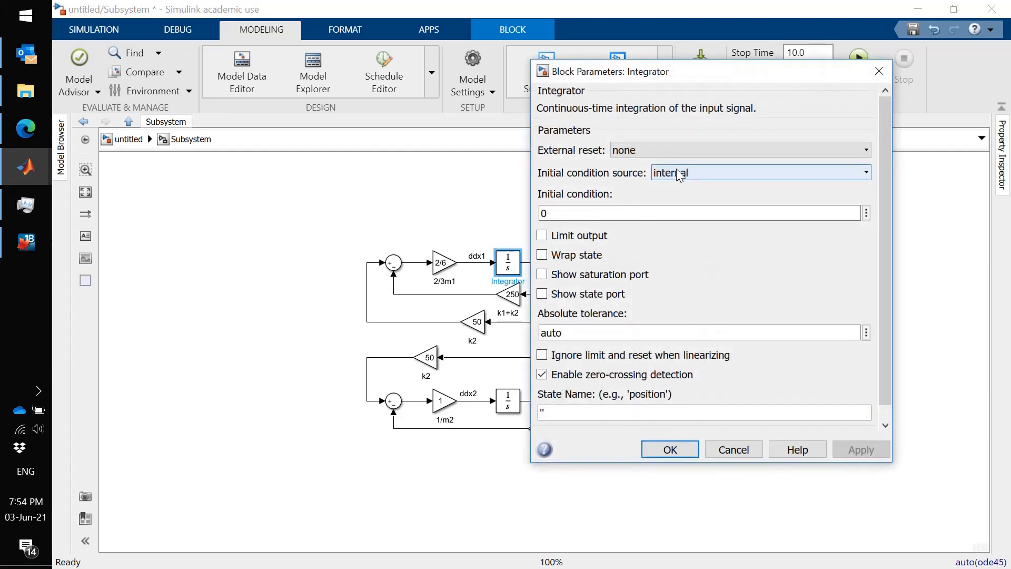
{"action": "left_click", "coordinate": [679, 176]}
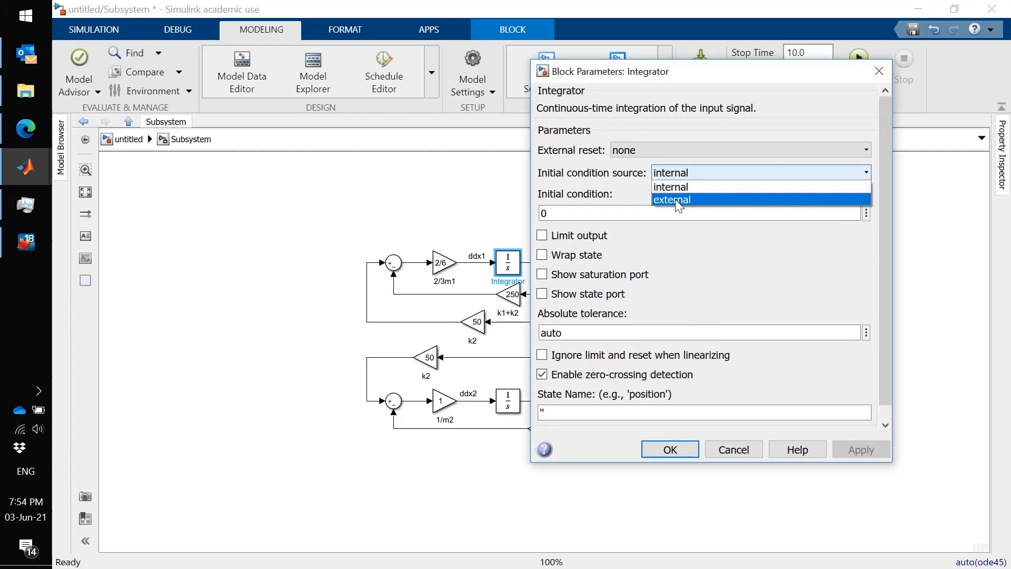
{"action": "left_click", "coordinate": [675, 199]}
{"action": "left_click", "coordinate": [666, 423]}
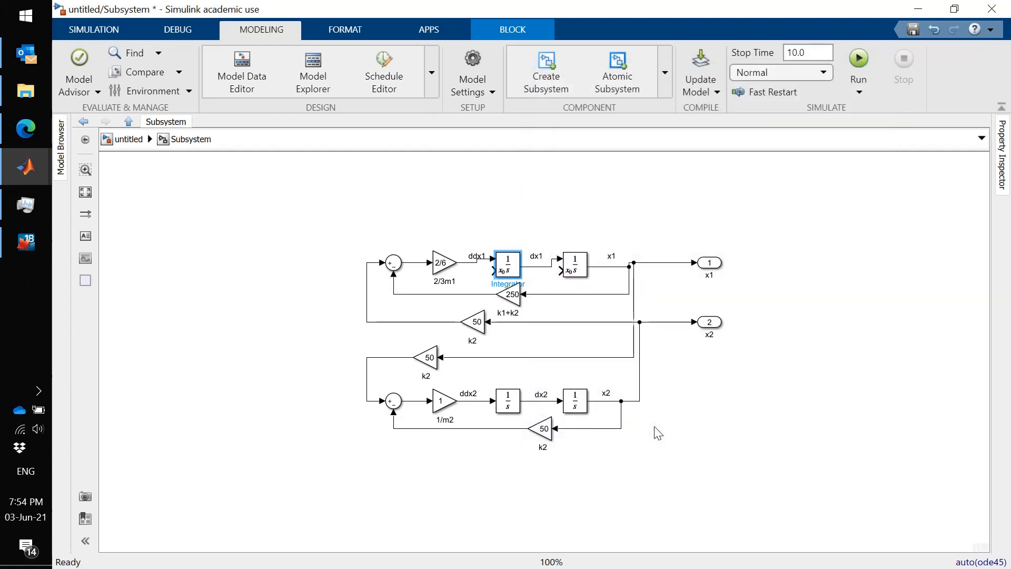
- Set the initial condition source of the integrator that outputs x2 to external
{"action": "left_click", "coordinate": [579, 408]}
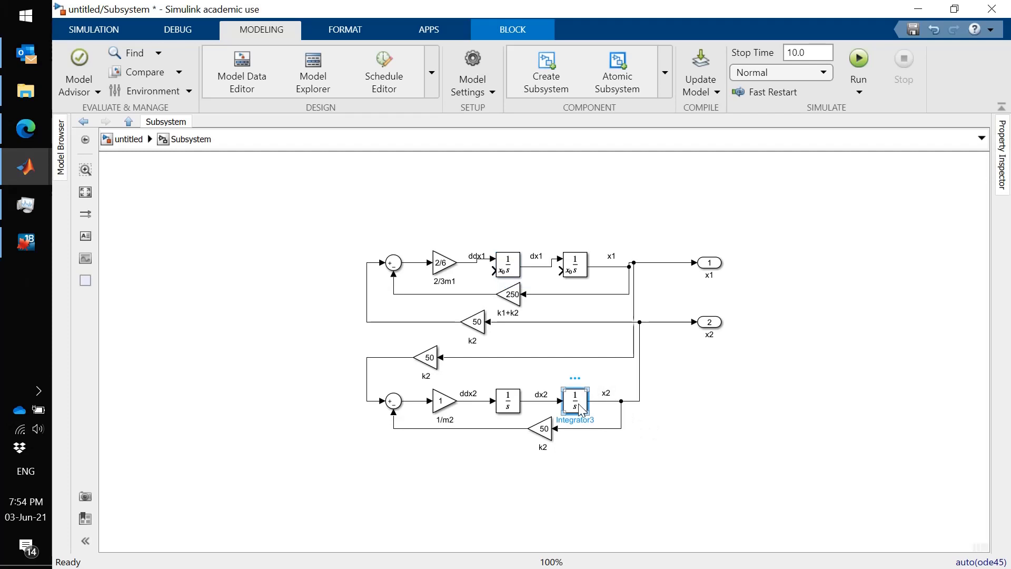
{"action": "double_click", "coordinate": [578, 408]}
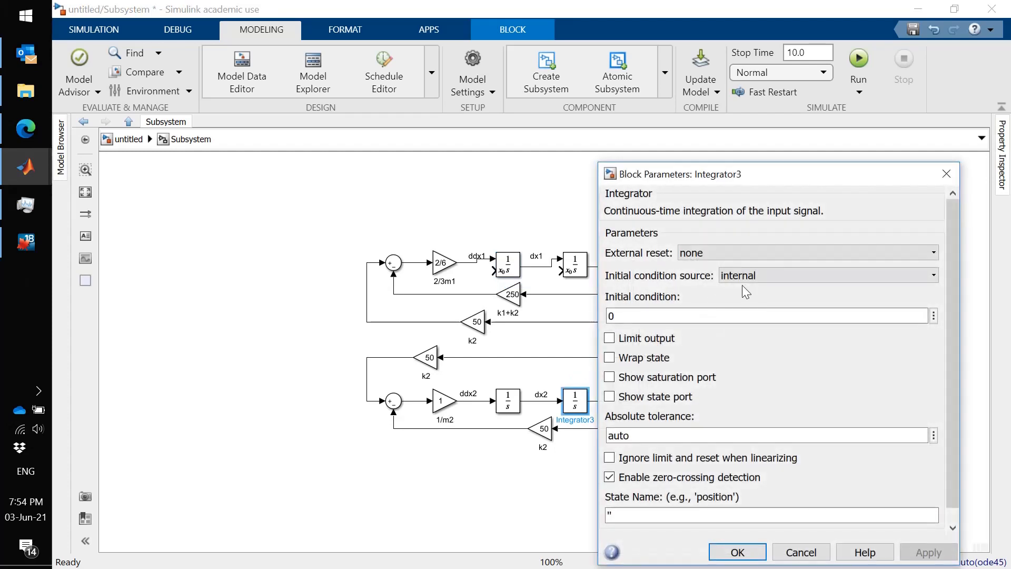
{"action": "left_click", "coordinate": [751, 275]}
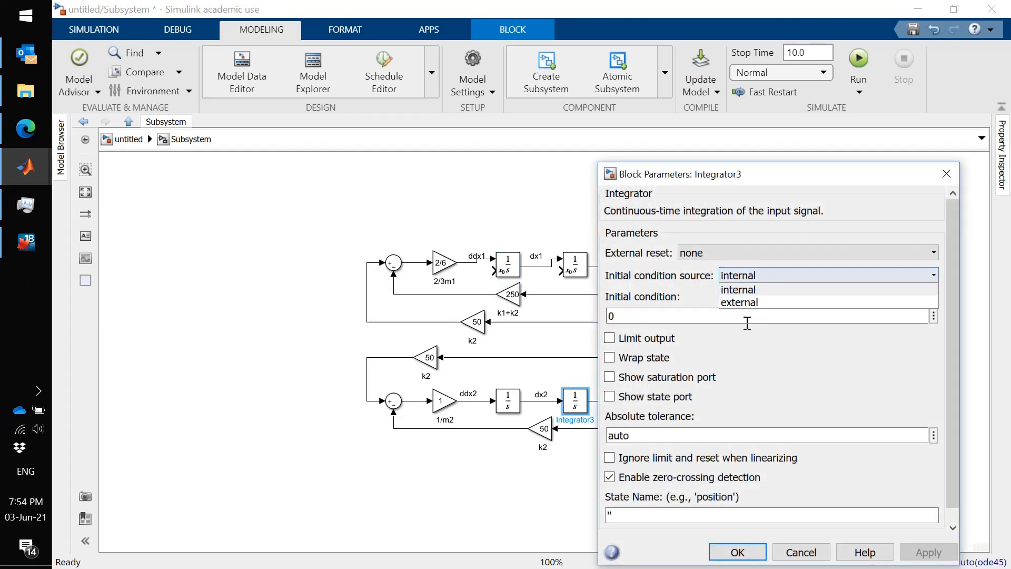
{"action": "left_click", "coordinate": [743, 303]}
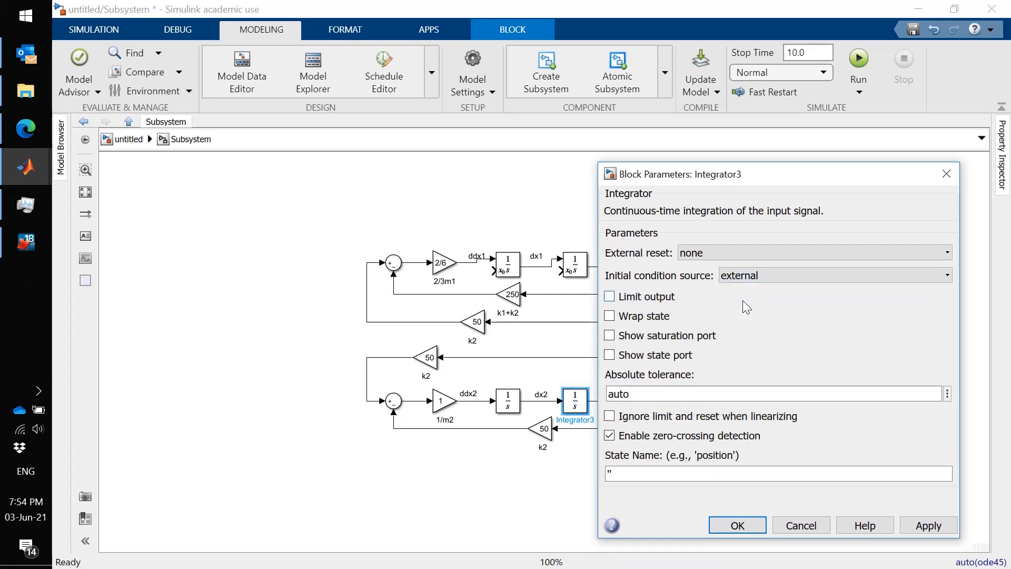
{"action": "left_click", "coordinate": [736, 525]}
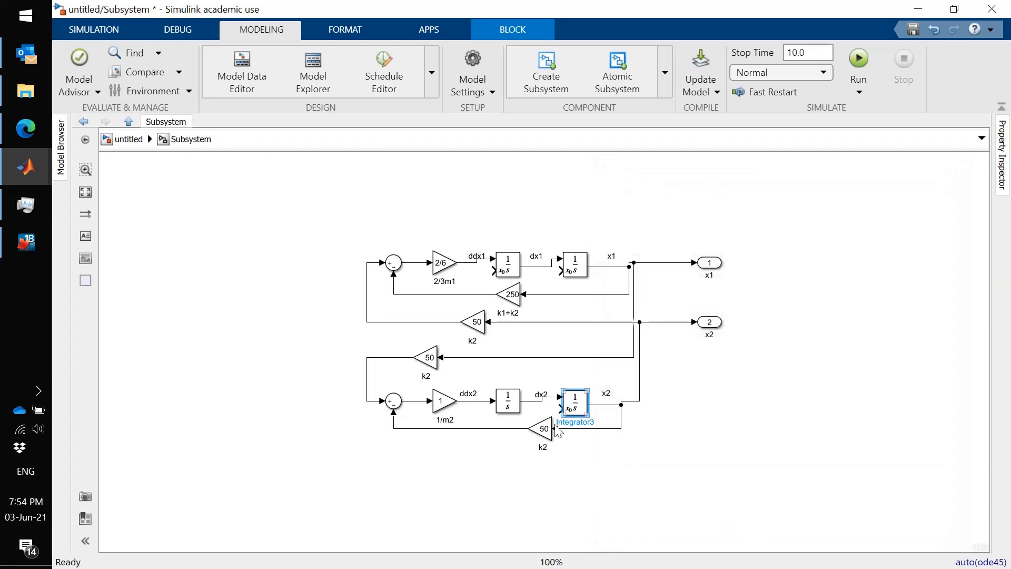
- Set the initial condition source of the integrator that outputs dx2 to external
{"action": "left_click", "coordinate": [512, 406]}
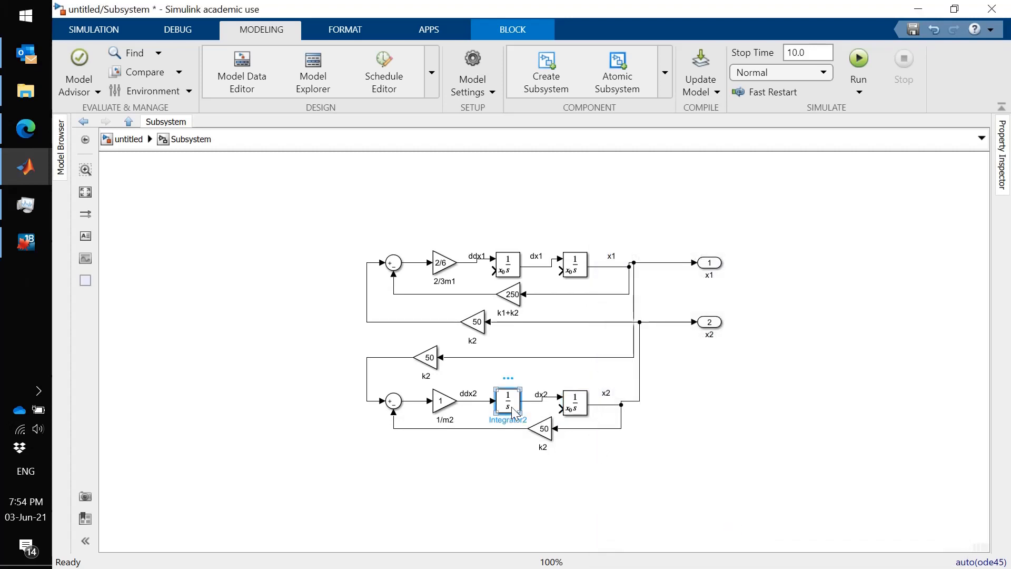
{"action": "double_click", "coordinate": [513, 413]}
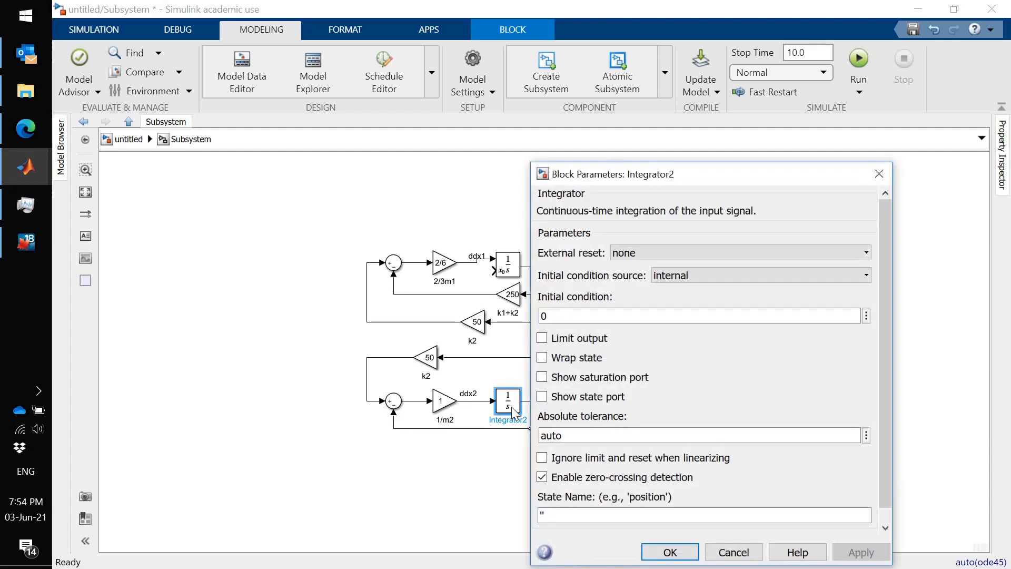
{"action": "left_click", "coordinate": [696, 272]}
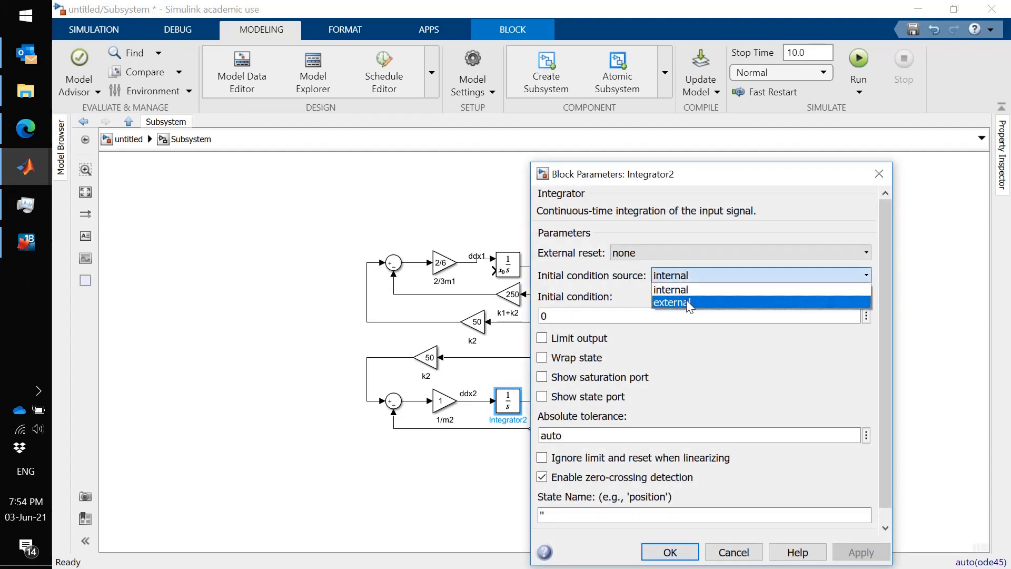
{"action": "left_click", "coordinate": [687, 302]}
{"action": "left_click", "coordinate": [670, 524]}
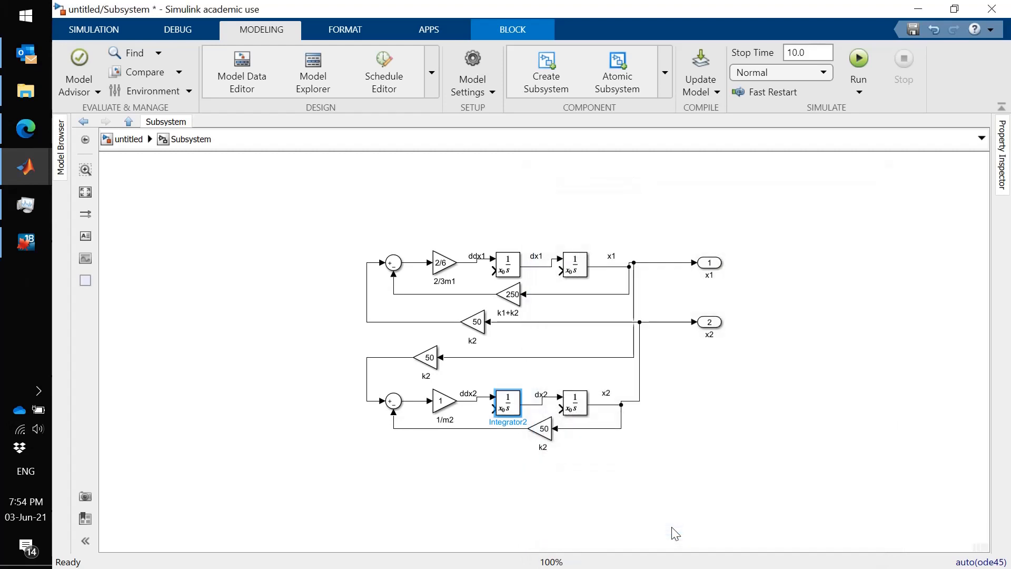
{"action": "left_click", "coordinate": [487, 507]}
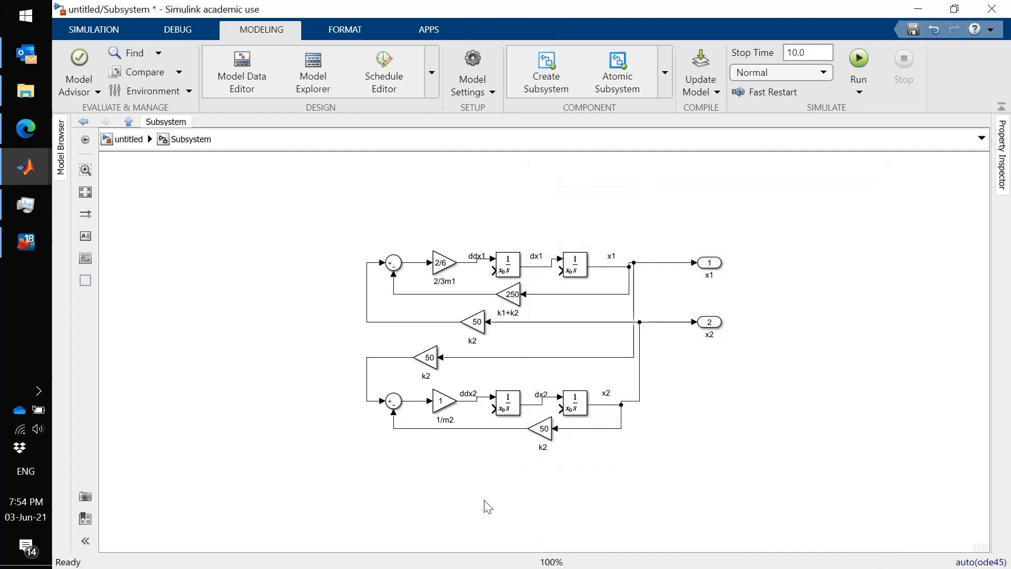
- Add an In1 input port inside the subsystem, to the left of the upper loop, and name it x1o
{"action": "left_click", "coordinate": [125, 139]}
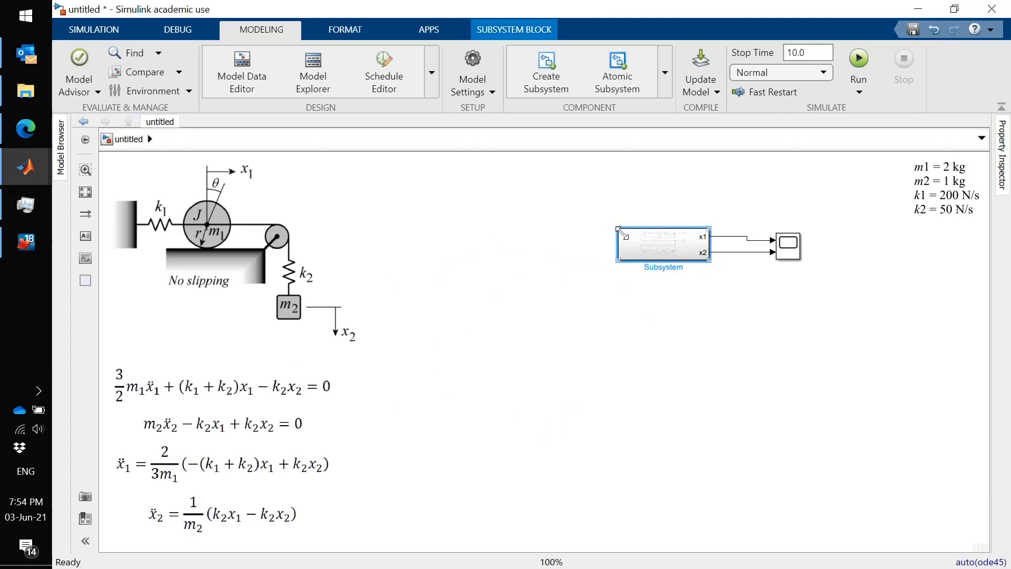
{"action": "double_click", "coordinate": [644, 250]}
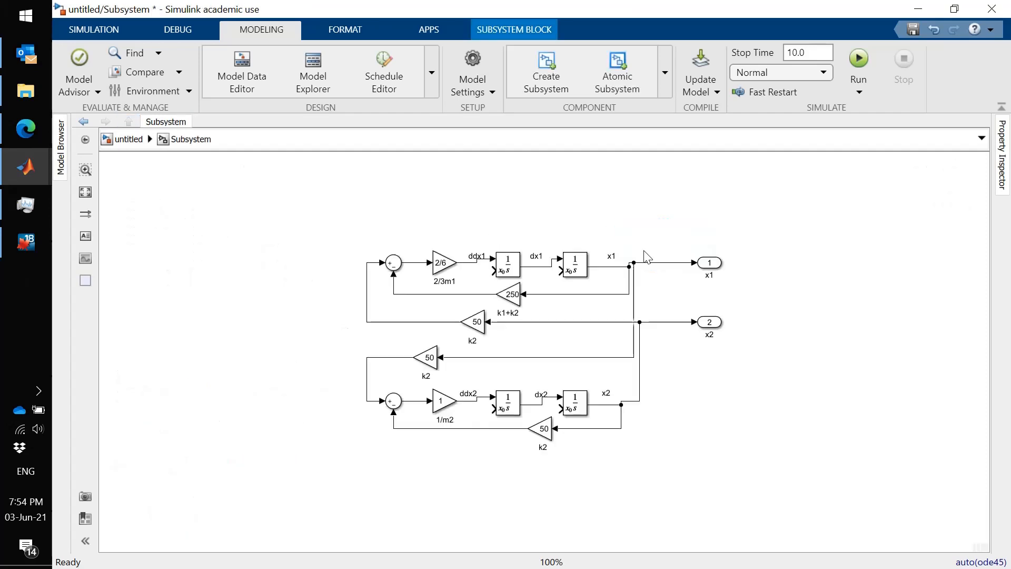
{"action": "left_click", "coordinate": [87, 33]}
{"action": "left_click", "coordinate": [177, 66]}
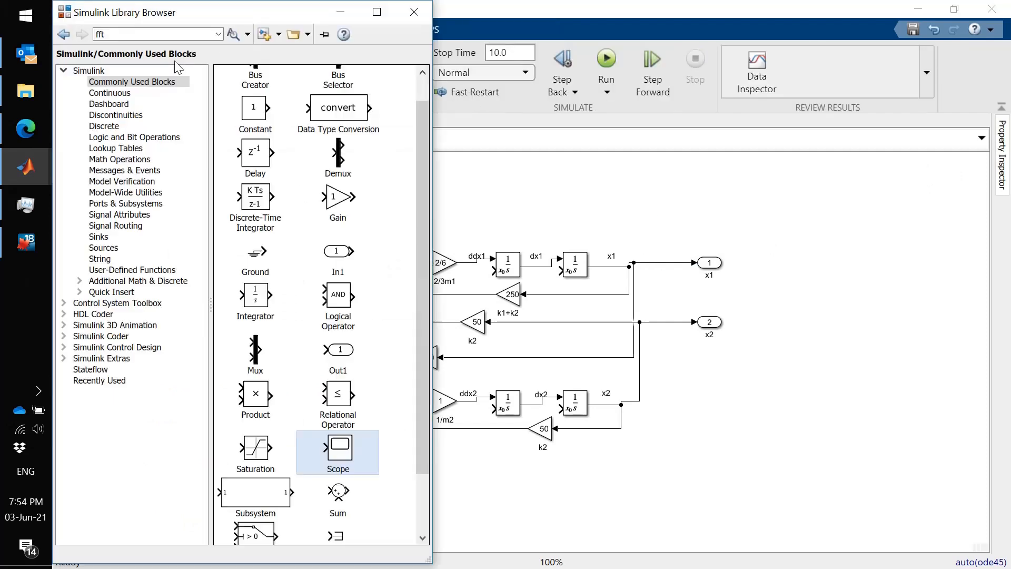
{"action": "left_click", "coordinate": [140, 206]}
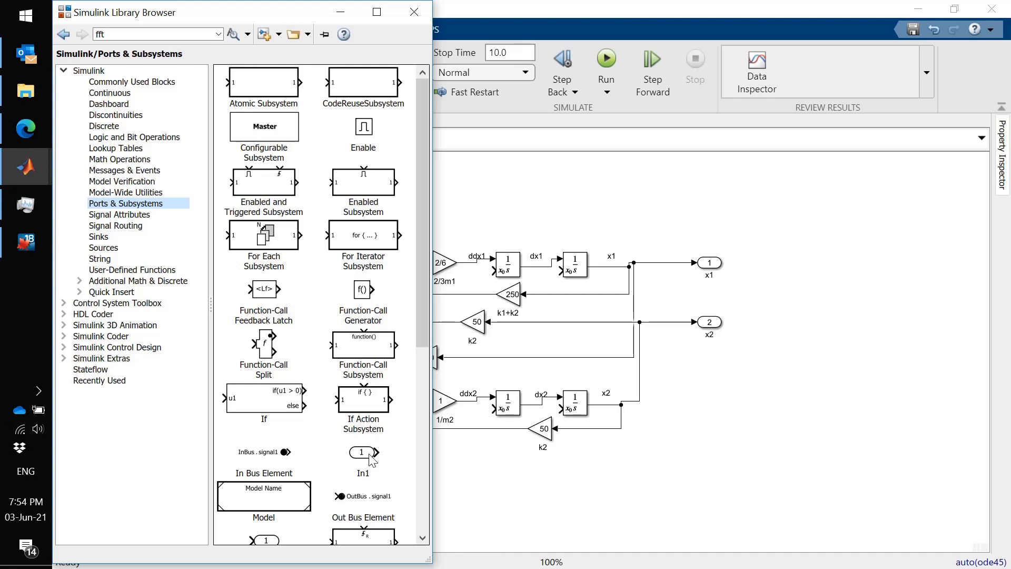
{"action": "left_click_drag", "start_coordinate": [372, 459], "coordinate": [303, 252]}
{"action": "double_click", "coordinate": [299, 273]}
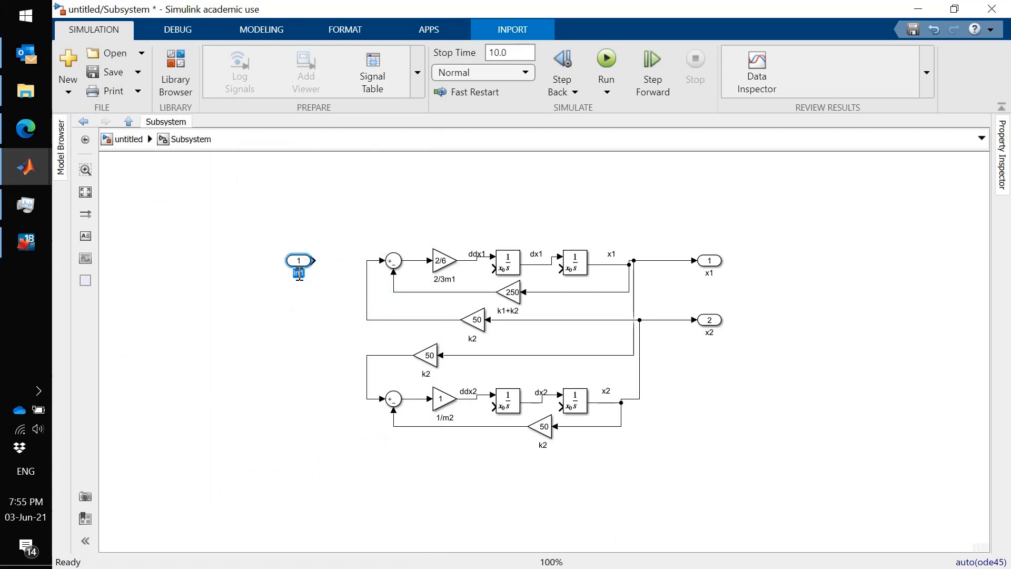
{"action": "type", "text": "x1o"}
{"action": "left_click", "coordinate": [303, 332]}
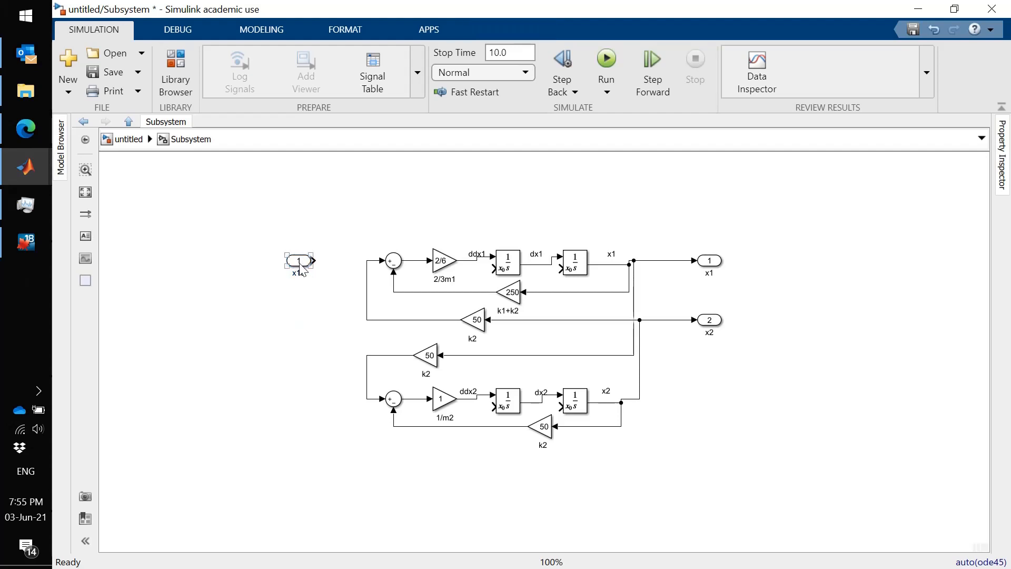
- Copy the x1o input port directly below itself and rename the copy dx1o
{"action": "left_click_drag", "start_coordinate": [300, 264], "coordinate": [299, 294]}
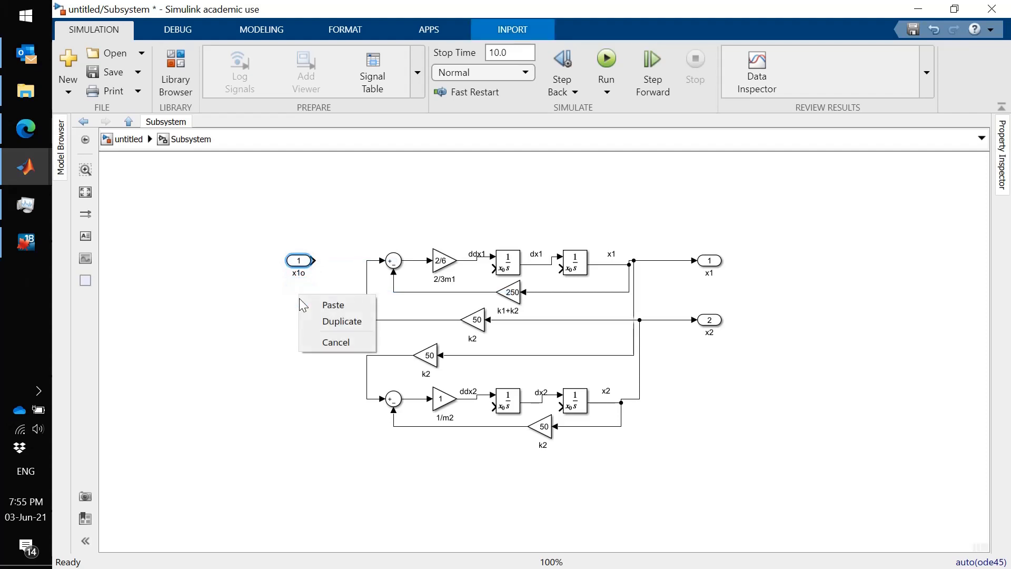
{"action": "left_click", "coordinate": [327, 304]}
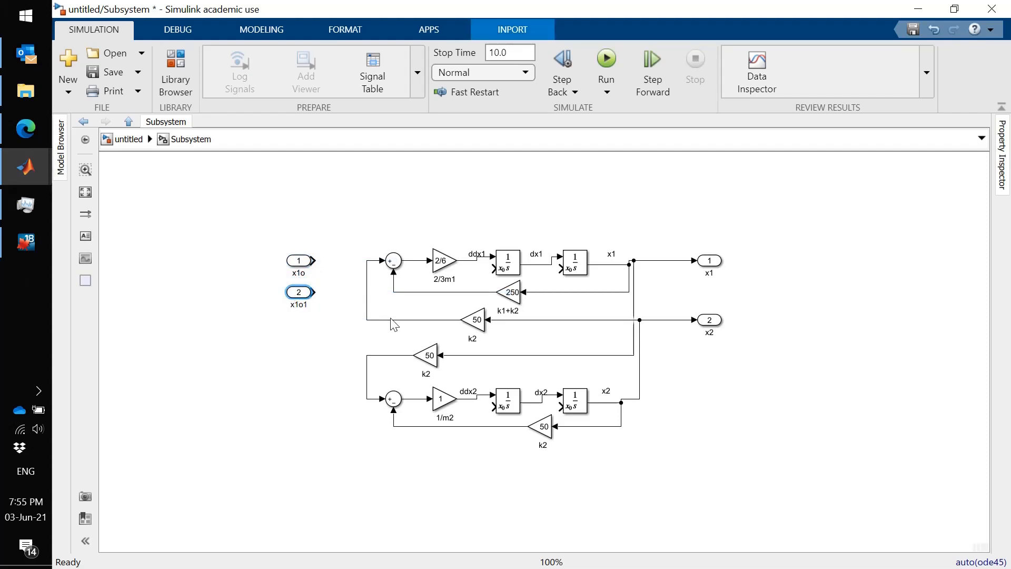
{"action": "type", "text": "d"}
{"action": "key", "text": "Right"}
{"action": "key", "text": "Right"}
{"action": "key", "text": "Right"}
{"action": "key", "text": "Delete"}
{"action": "left_click", "coordinate": [306, 384]}
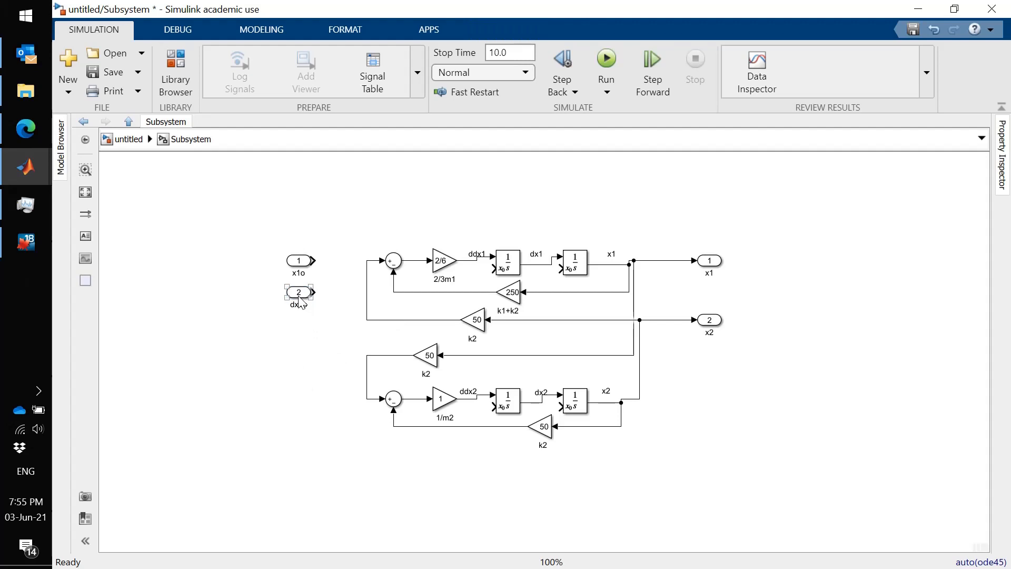
- Copy the dx1o input port directly below itself and rename the copy x2o
{"action": "left_click_drag", "start_coordinate": [299, 300], "coordinate": [298, 337]}
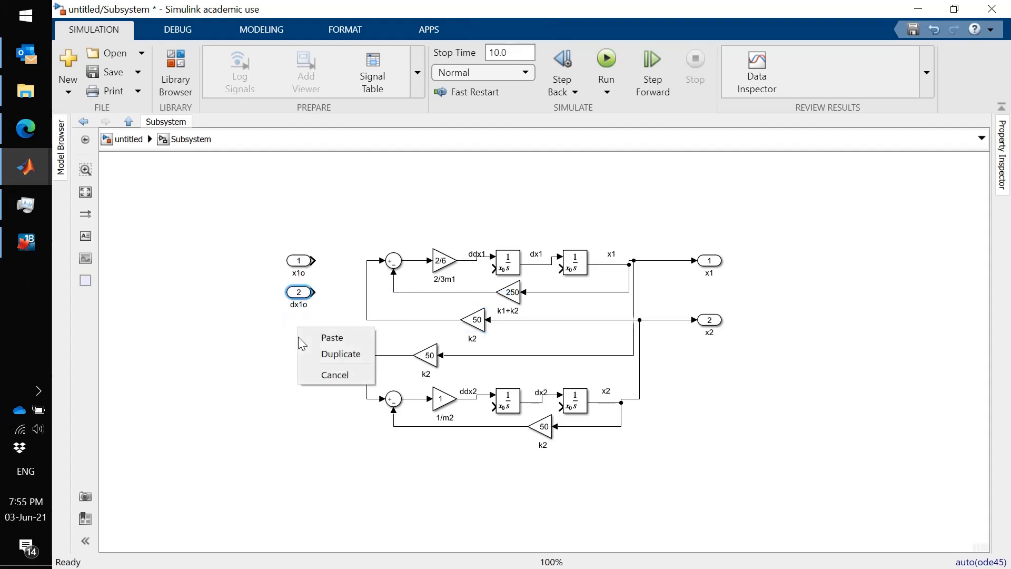
{"action": "left_click", "coordinate": [319, 336]}
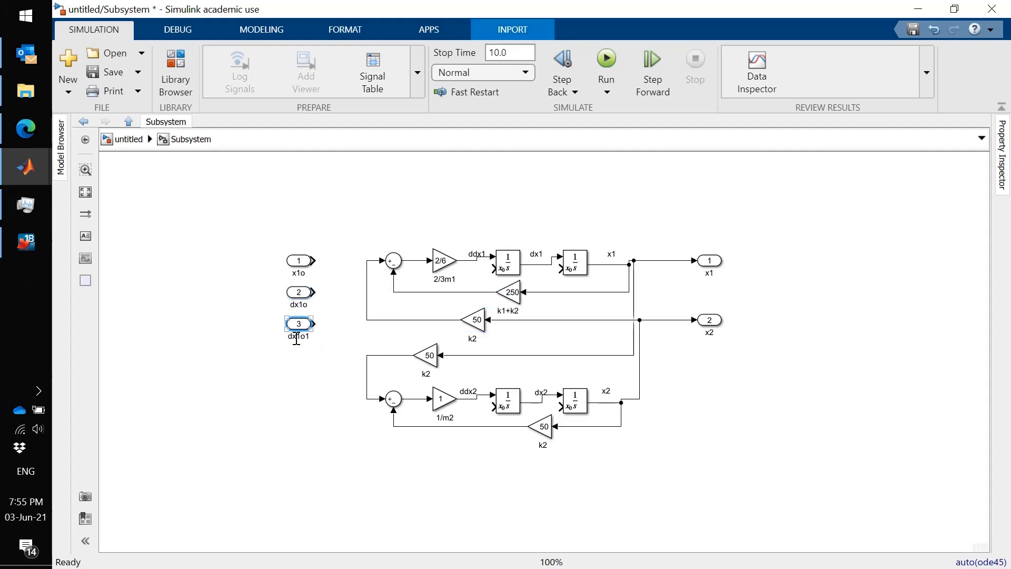
{"action": "left_click", "coordinate": [297, 339]}
{"action": "double_click", "coordinate": [296, 337]}
{"action": "type", "text": "x2o"}
{"action": "left_click", "coordinate": [298, 383]}
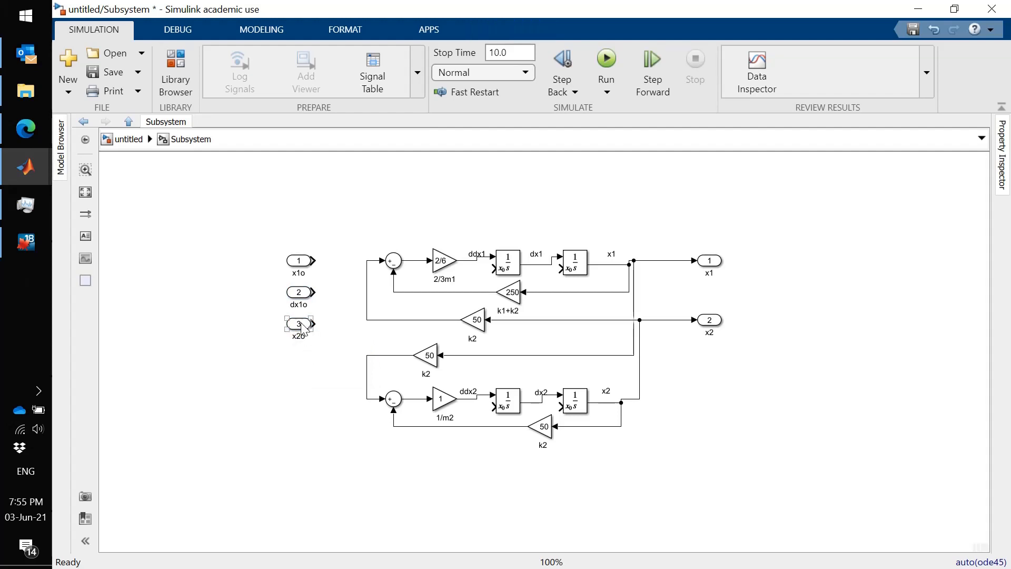
- Copy the x2o input port directly below itself and rename the copy dx2o
{"action": "left_click_drag", "start_coordinate": [305, 329], "coordinate": [296, 359]}
{"action": "left_click", "coordinate": [318, 360]}
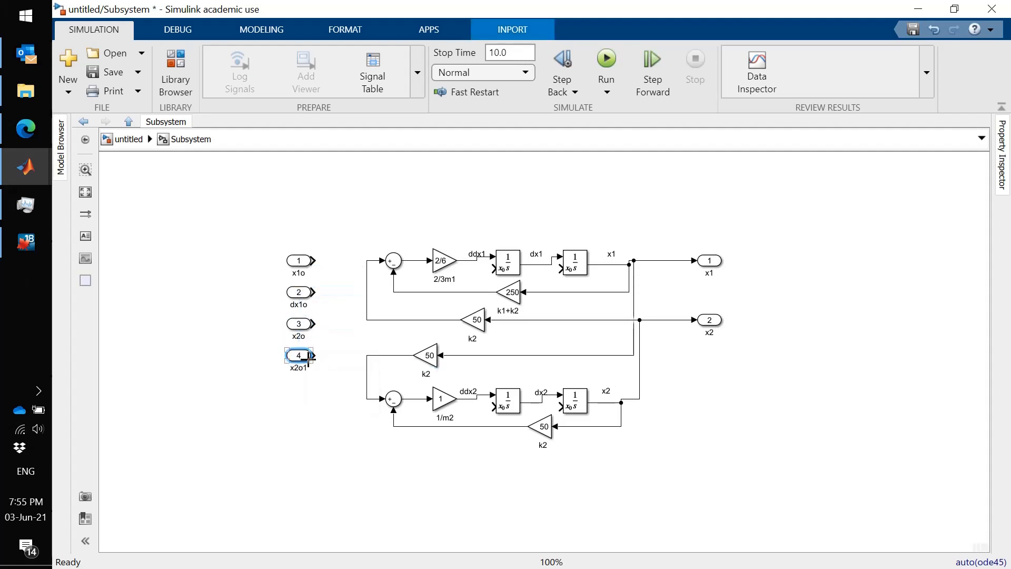
{"action": "left_click", "coordinate": [299, 367]}
{"action": "double_click", "coordinate": [298, 367]}
{"action": "type", "text": "dx2o"}
{"action": "left_click", "coordinate": [300, 447]}
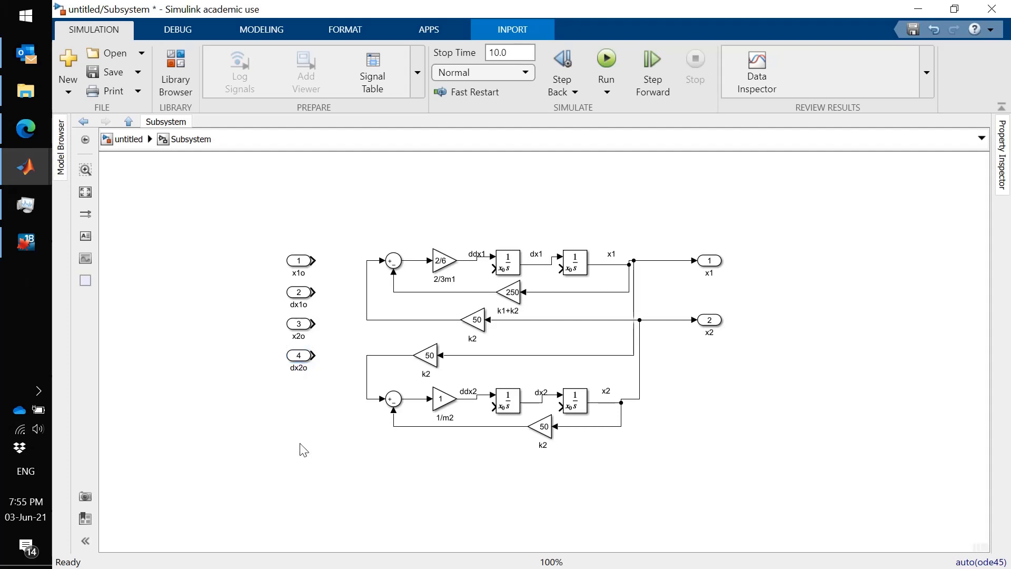
- Return to the top level of the model and enlarge the Subsystem block slightly
{"action": "left_click", "coordinate": [131, 124]}
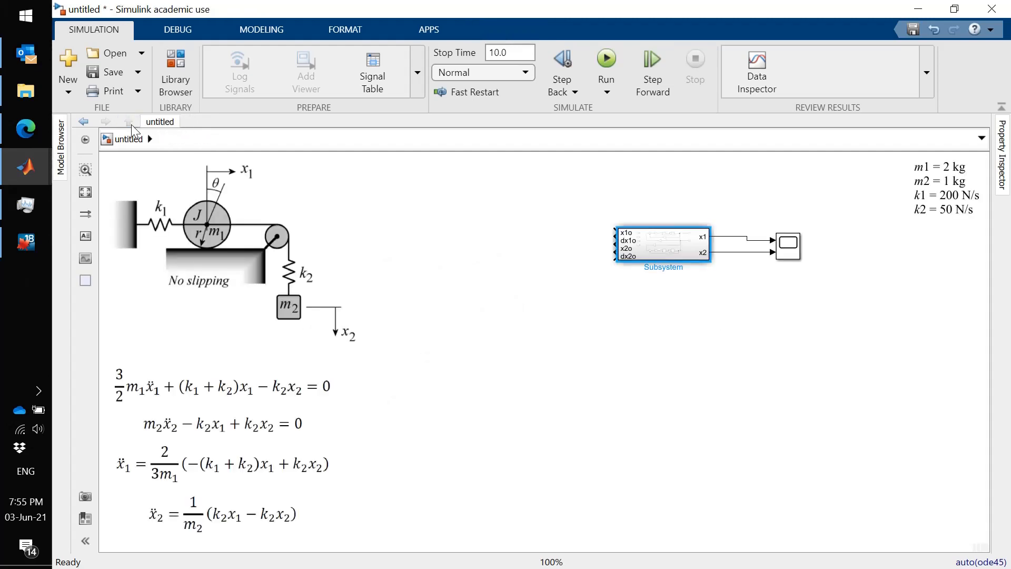
{"action": "mouse_move", "coordinate": [656, 250]}
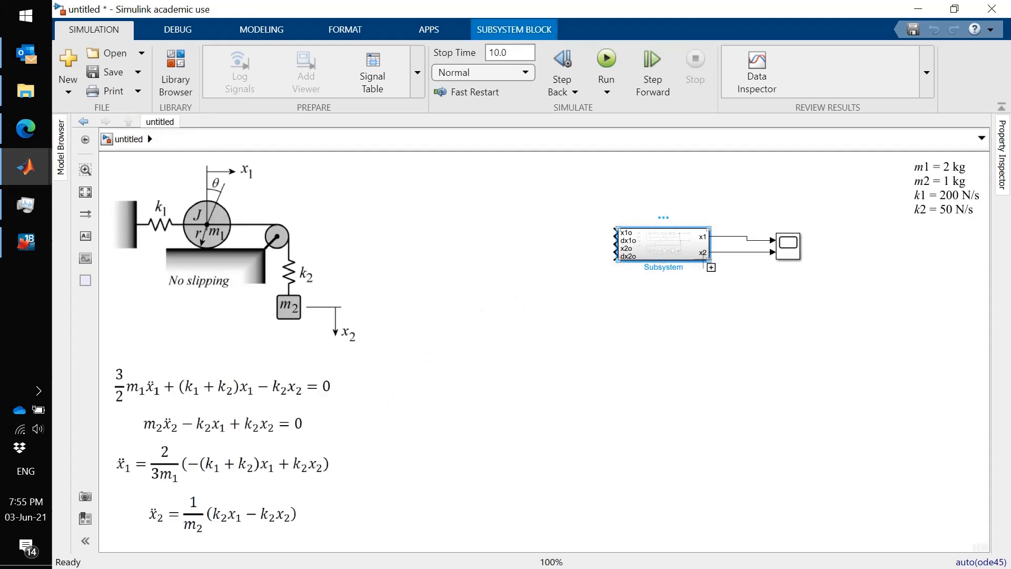
{"action": "left_click_drag", "start_coordinate": [704, 257], "coordinate": [709, 265]}
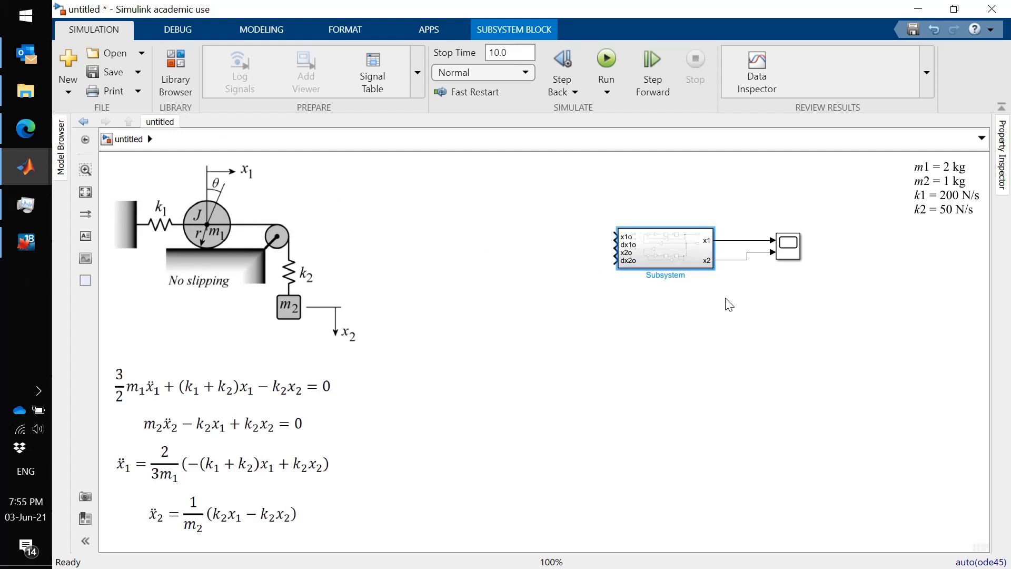
- Inside the subsystem, connect input ports x1o, dx1o, x2o and dx2o to the initial condition inputs of the integrators that output x1, dx1, x2 and dx2
{"action": "double_click", "coordinate": [665, 251]}
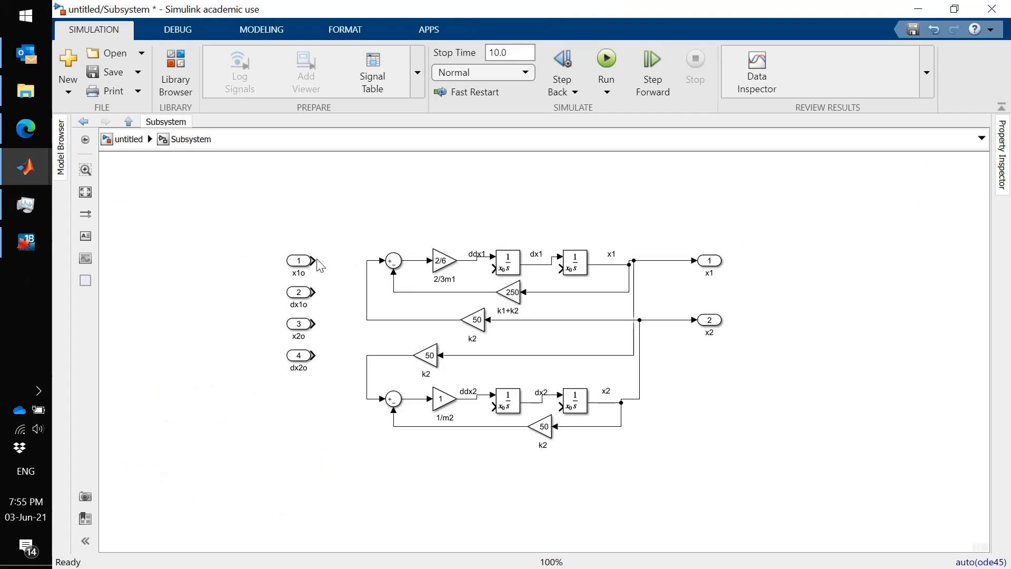
{"action": "mouse_move", "coordinate": [316, 261]}
{"action": "left_mouse_down"}
{"action": "mouse_move", "coordinate": [467, 237]}
{"action": "mouse_move", "coordinate": [552, 255]}
{"action": "mouse_move", "coordinate": [557, 268]}
{"action": "left_mouse_up"}
{"action": "left_click_drag", "start_coordinate": [317, 293], "coordinate": [499, 272]}
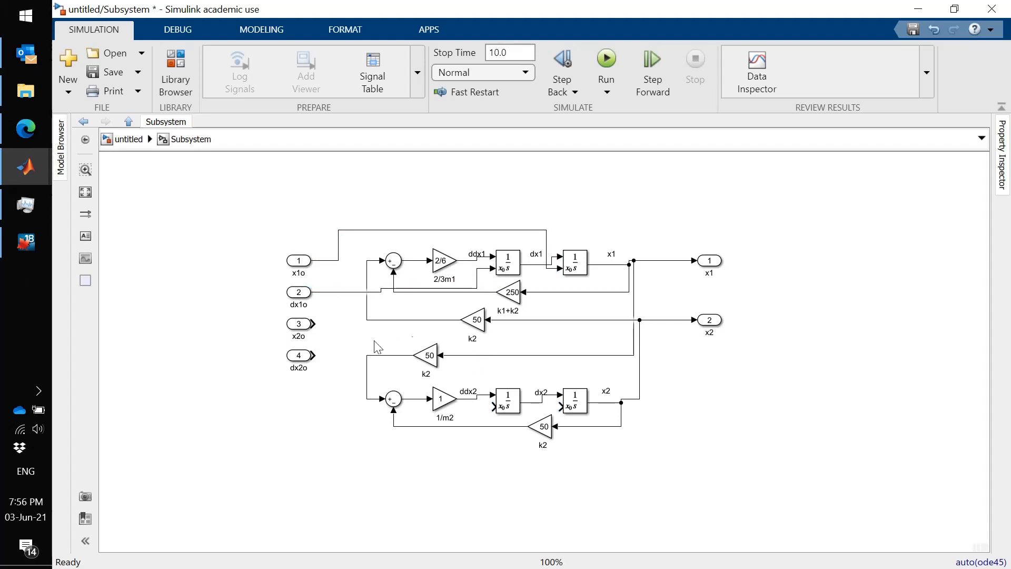
{"action": "left_click_drag", "start_coordinate": [315, 324], "coordinate": [559, 406]}
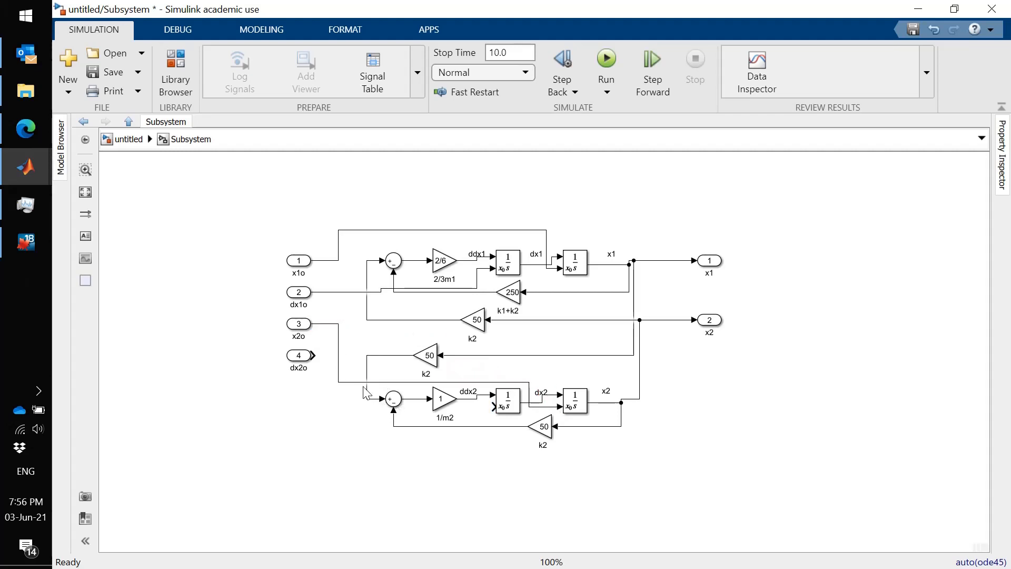
{"action": "left_click_drag", "start_coordinate": [346, 362], "coordinate": [491, 406]}
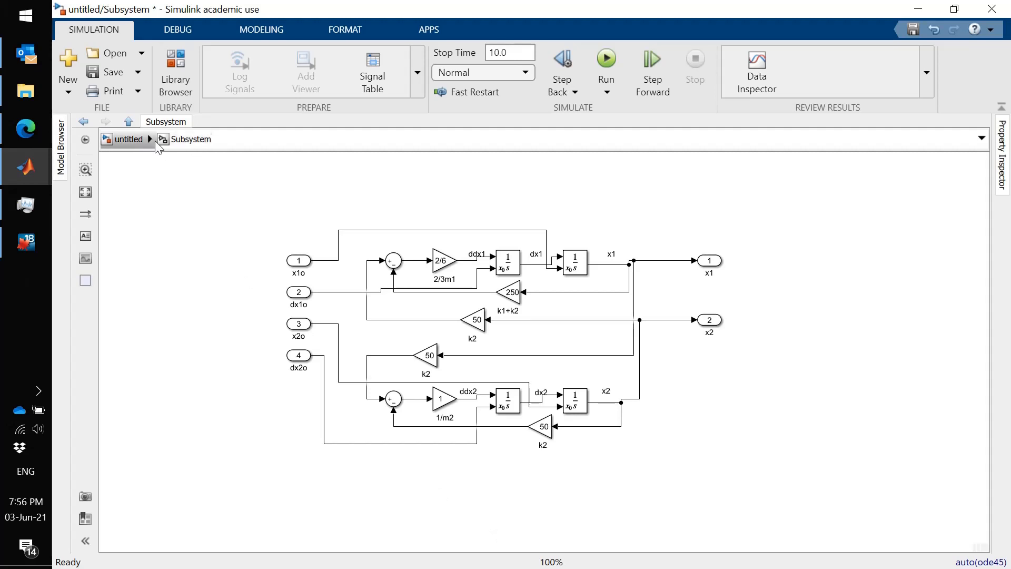
- Add a Constant block from the Sources library to the left of the Subsystem at the top level and name it xo
{"action": "left_click", "coordinate": [125, 124]}
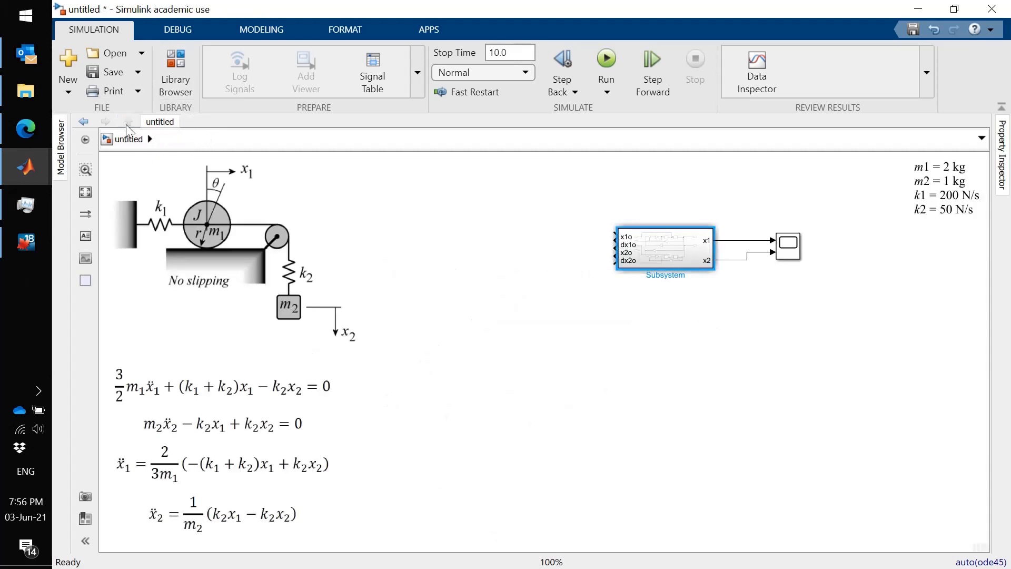
{"action": "left_click", "coordinate": [392, 197]}
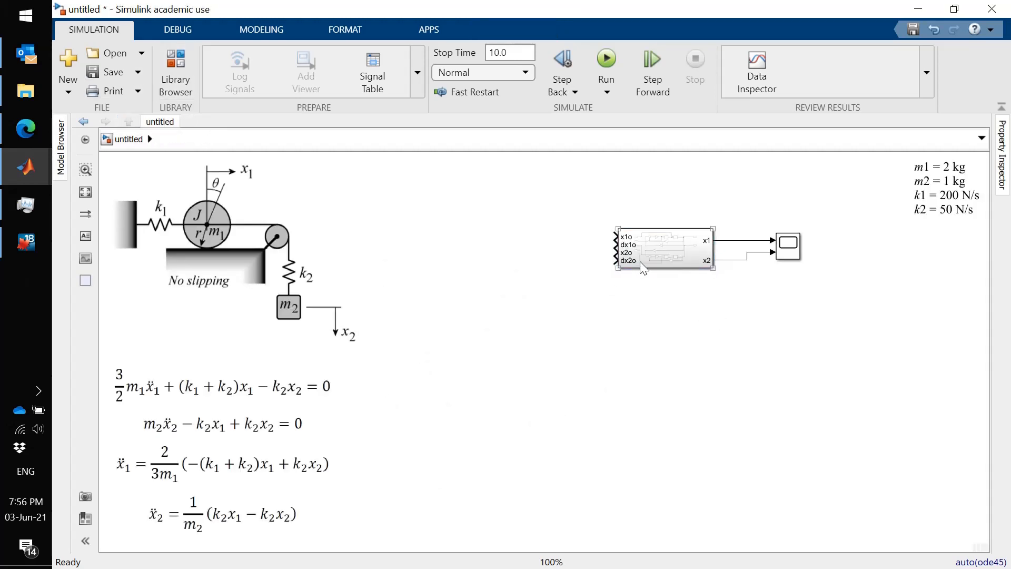
{"action": "left_click", "coordinate": [169, 60]}
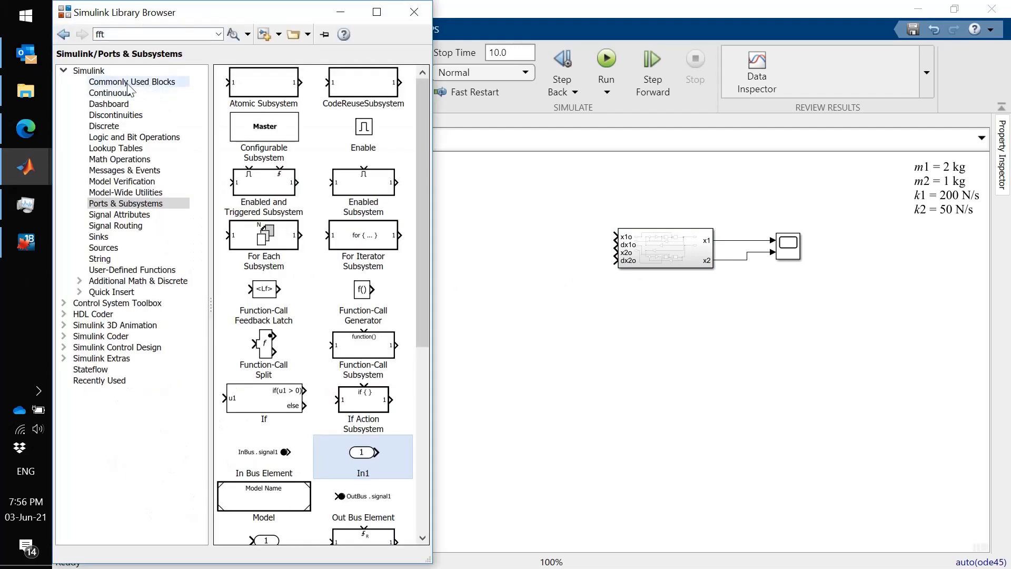
{"action": "left_click", "coordinate": [112, 248]}
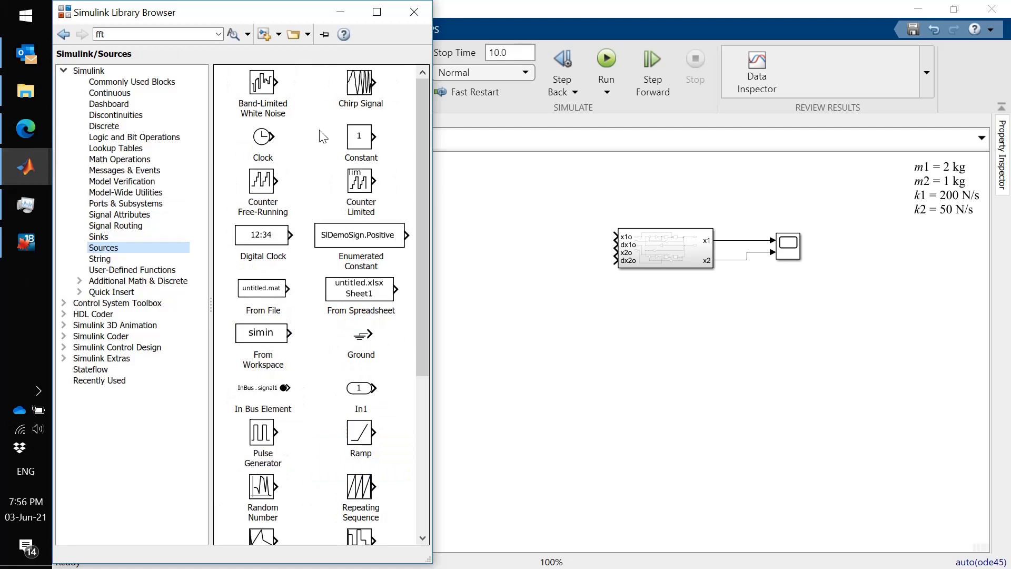
{"action": "left_click_drag", "start_coordinate": [367, 138], "coordinate": [539, 211]}
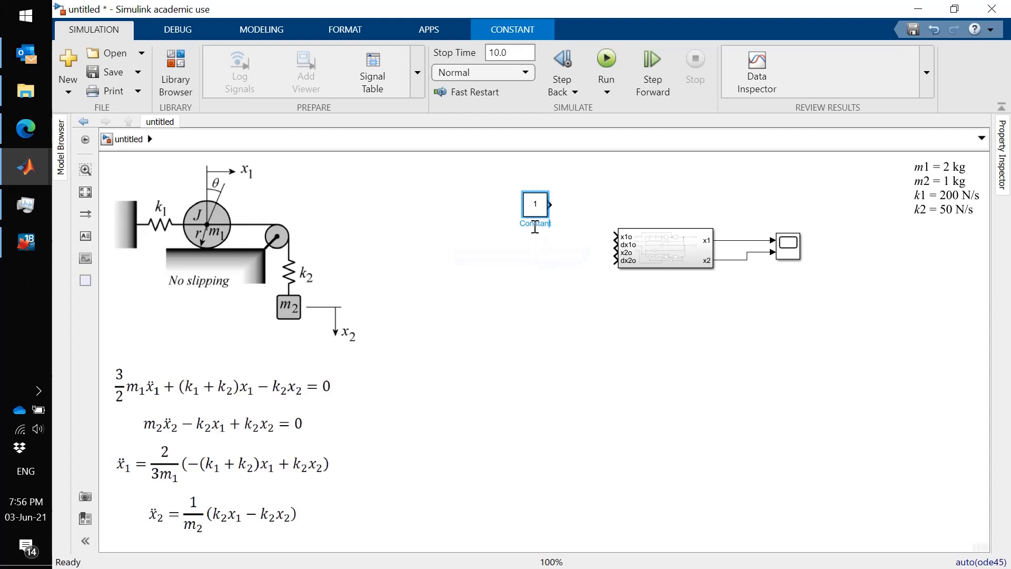
{"action": "double_click", "coordinate": [535, 225]}
{"action": "key", "text": "BackSpace"}
{"action": "type", "text": "xo"}
{"action": "left_click", "coordinate": [533, 268]}
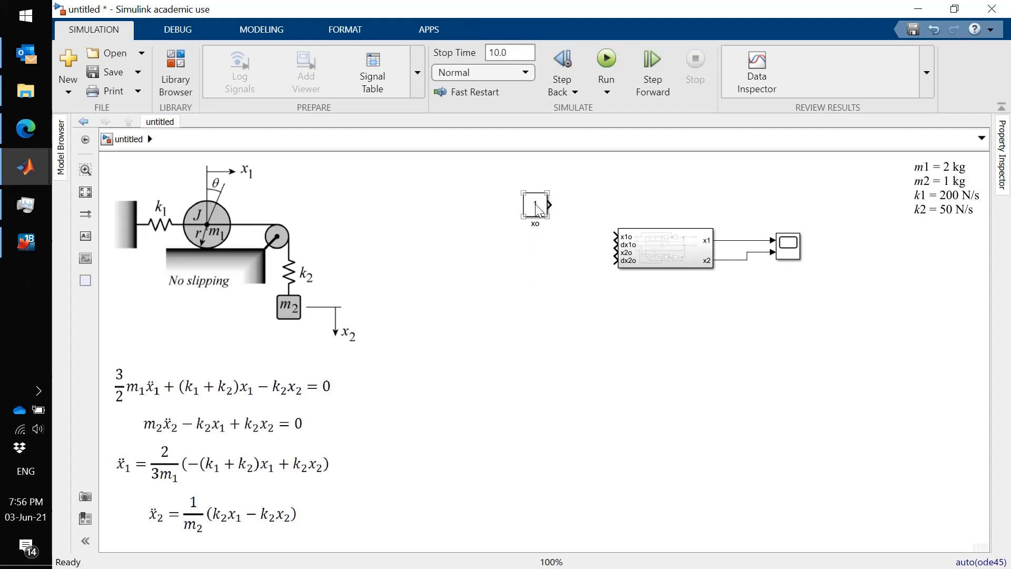
- Copy the xo constant directly below itself and rename the copy dx1o
{"action": "left_click_drag", "start_coordinate": [535, 204], "coordinate": [533, 245]}
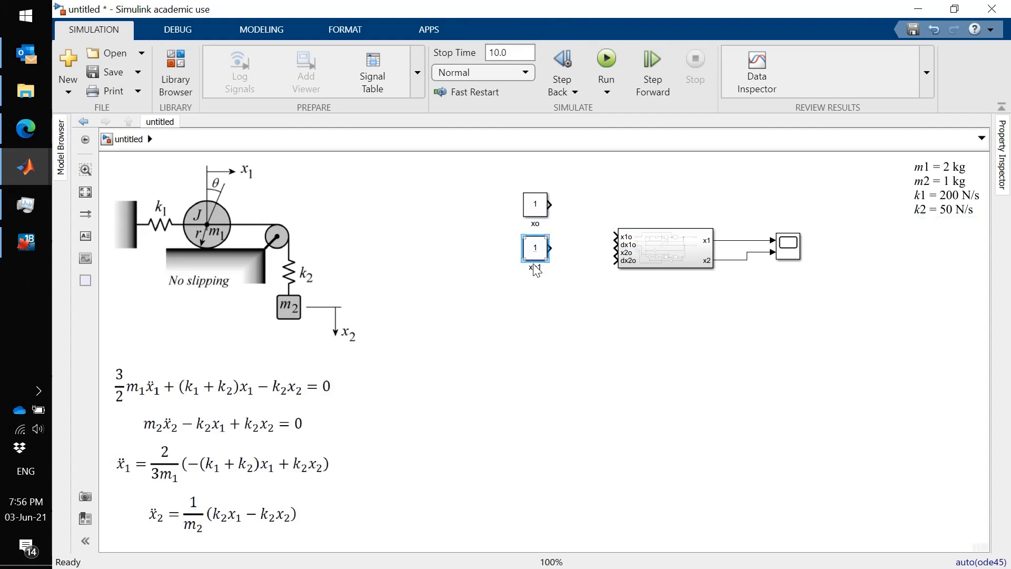
{"action": "left_click", "coordinate": [531, 266]}
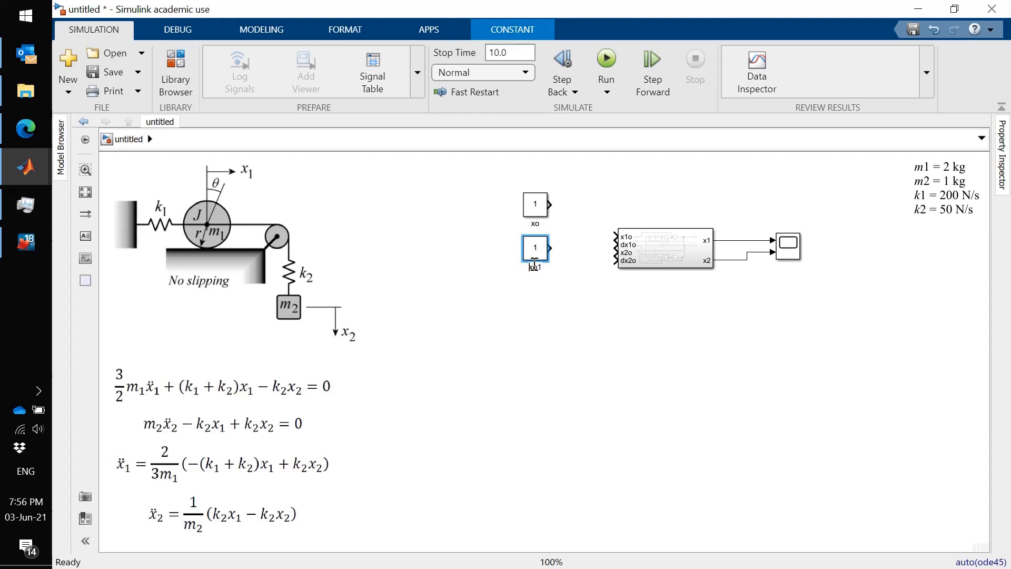
{"action": "type", "text": "dx"}
{"action": "type", "text": "1"}
{"action": "key", "text": "Delete"}
- Rename the xo constant as x1o
{"action": "left_click", "coordinate": [536, 204]}
{"action": "left_click", "coordinate": [537, 222]}
{"action": "type", "text": "1"}
{"action": "left_click", "coordinate": [545, 345]}
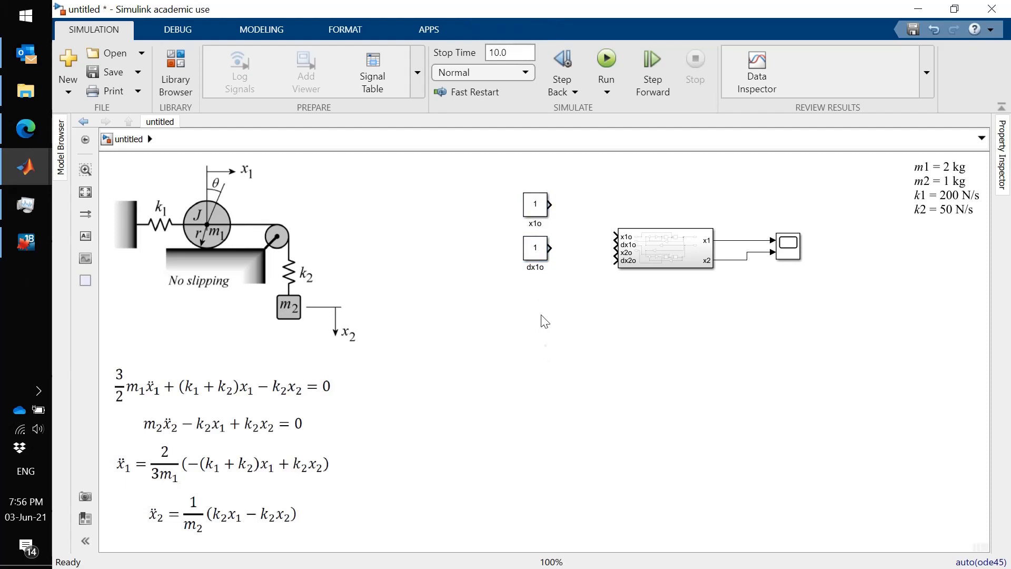
- Copy the x1o and dx1o constants together directly below themselves and rename the copies x2o and dx2o
{"action": "left_click_drag", "start_coordinate": [541, 316], "coordinate": [510, 191]}
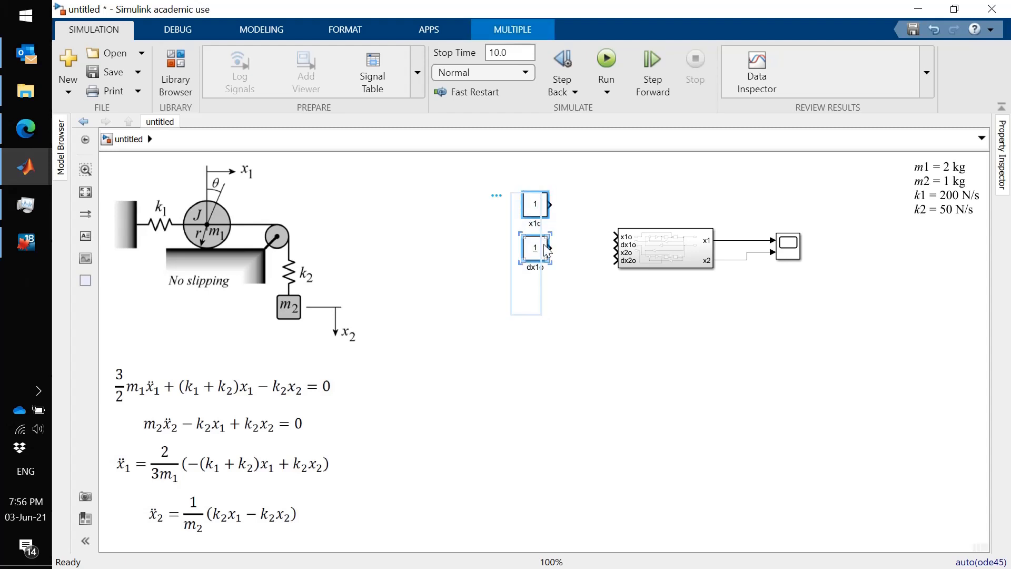
{"action": "left_click_drag", "start_coordinate": [545, 252], "coordinate": [544, 343]}
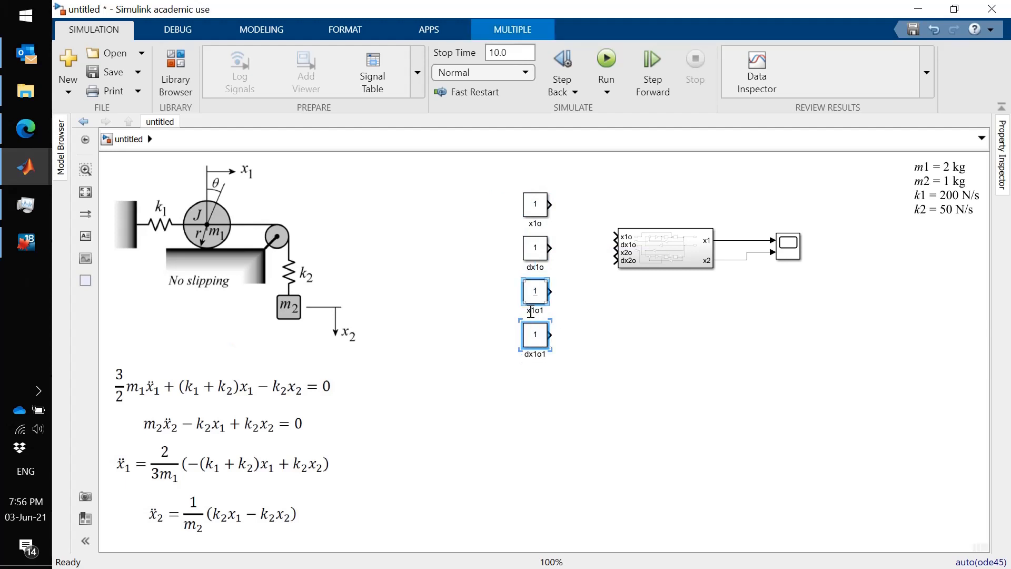
{"action": "double_click", "coordinate": [532, 310]}
{"action": "type", "text": "x2o"}
{"action": "double_click", "coordinate": [535, 354]}
{"action": "type", "text": "dx2o"}
{"action": "left_click", "coordinate": [551, 411]}
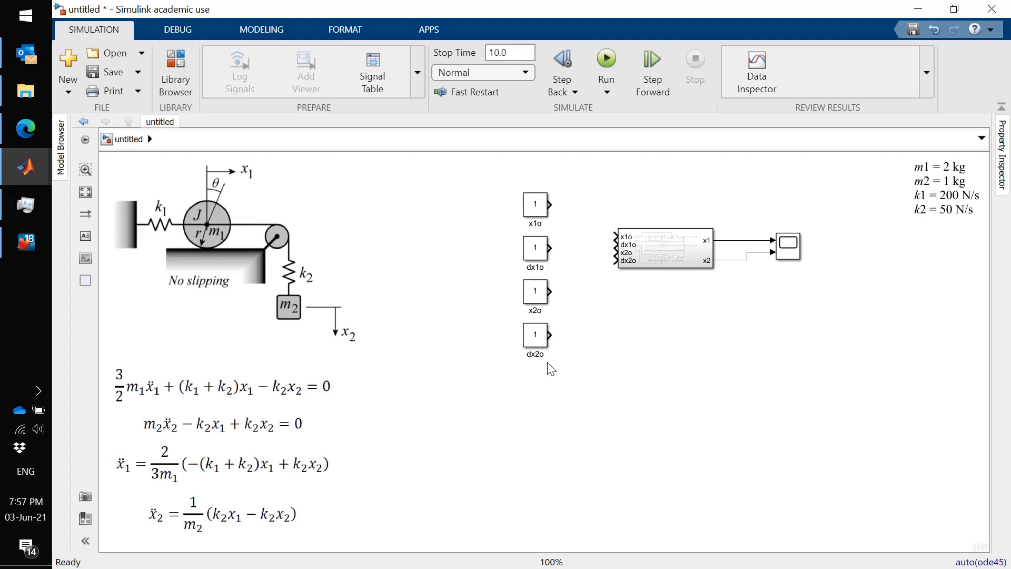
- Rename the Subsystem block as drum mass
{"action": "left_click", "coordinate": [666, 253]}
{"action": "left_click", "coordinate": [665, 250]}
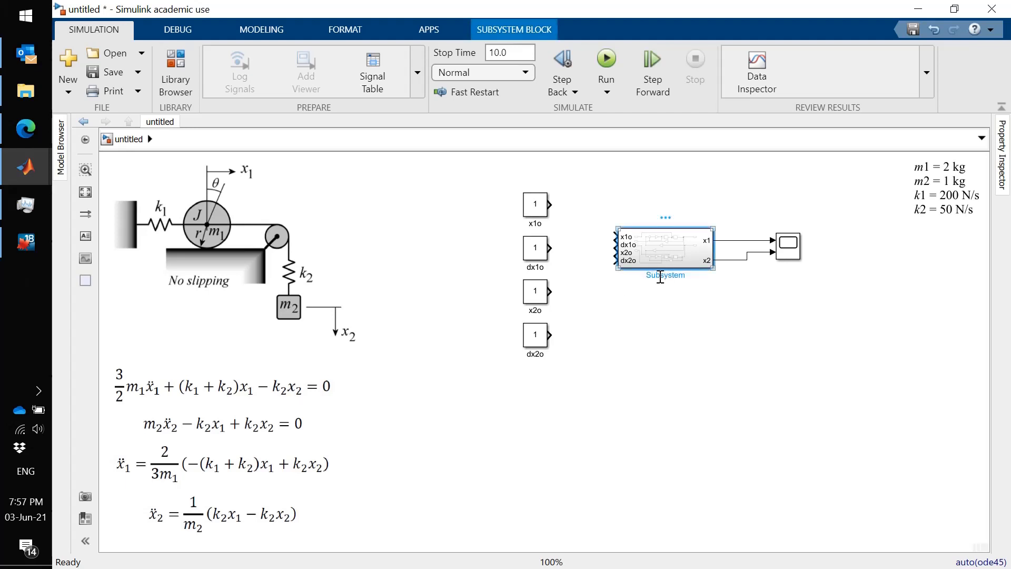
{"action": "double_click", "coordinate": [660, 275]}
{"action": "type", "text": "drum mass"}
{"action": "left_click", "coordinate": [674, 341]}
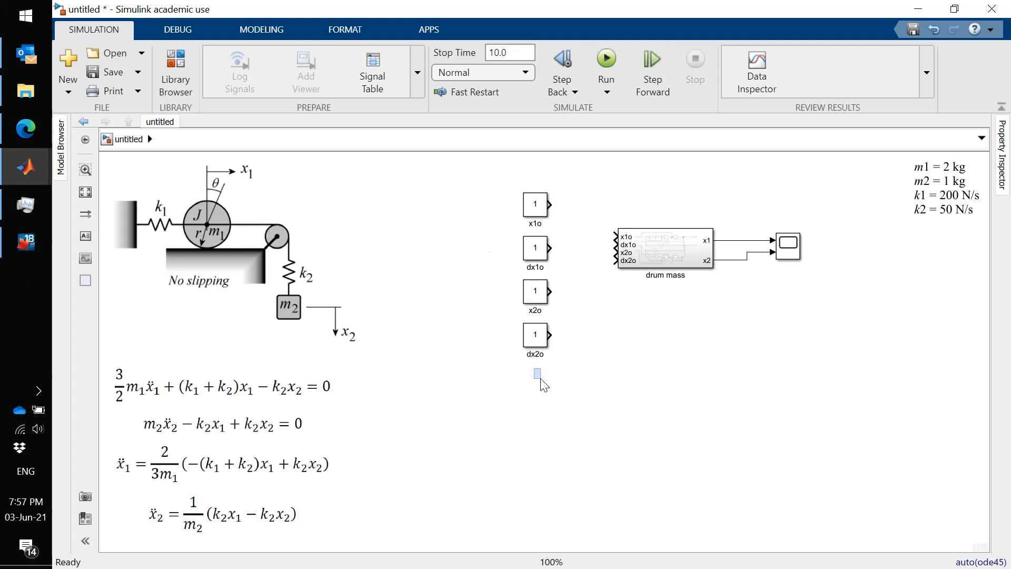
- Connect the four constants to the matching drum mass inputs, and shift dx1o, x2o and dx2o up into an evenly spaced column
{"action": "left_click_drag", "start_coordinate": [540, 377], "coordinate": [498, 189]}
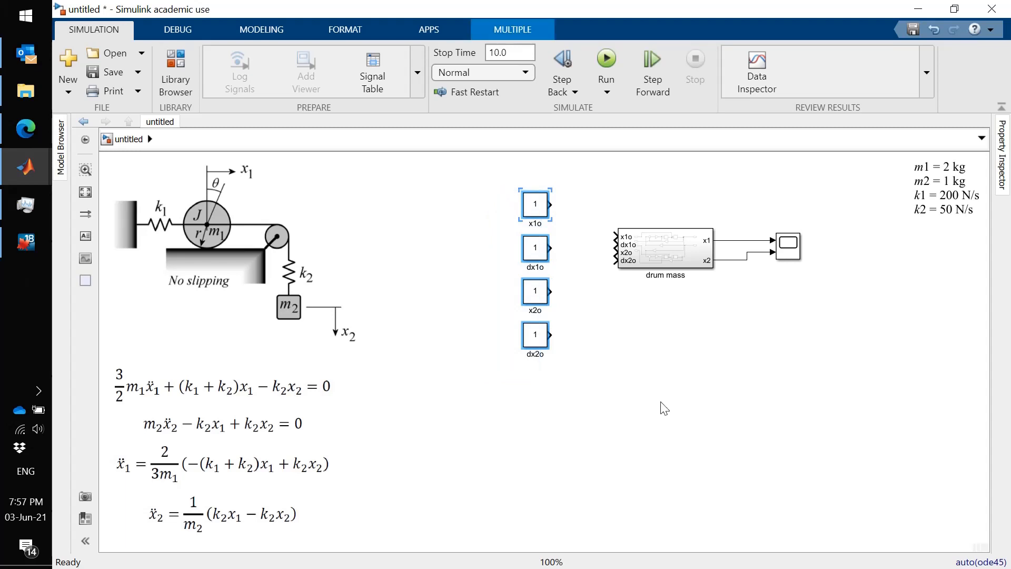
{"action": "left_click", "coordinate": [659, 255], "text": "ctrl"}
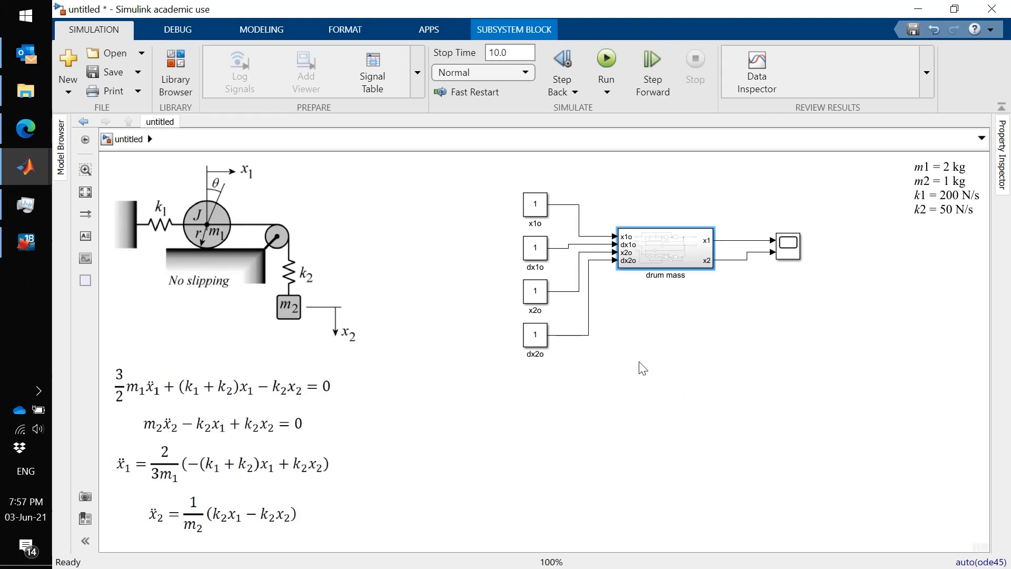
{"action": "left_click", "coordinate": [536, 247]}
{"action": "left_click_drag", "start_coordinate": [537, 247], "coordinate": [537, 244]}
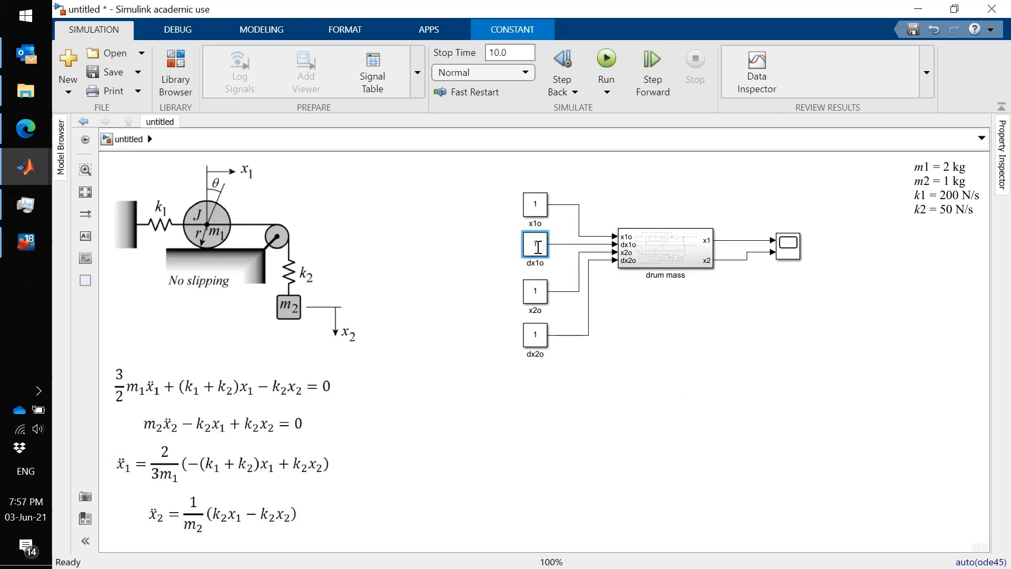
{"action": "left_click", "coordinate": [536, 297]}
{"action": "left_click_drag", "start_coordinate": [536, 298], "coordinate": [536, 294]}
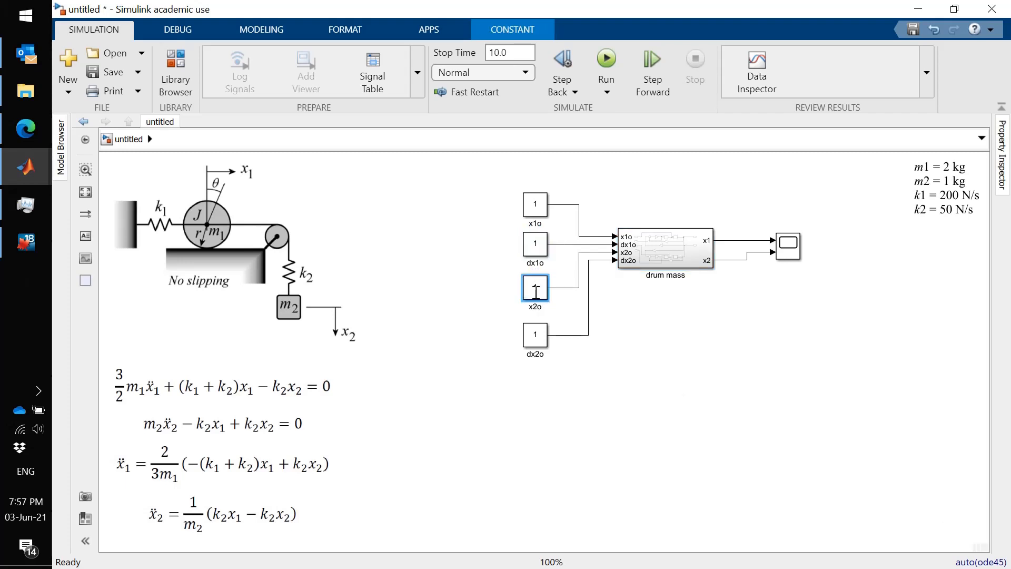
{"action": "key", "text": "Up"}
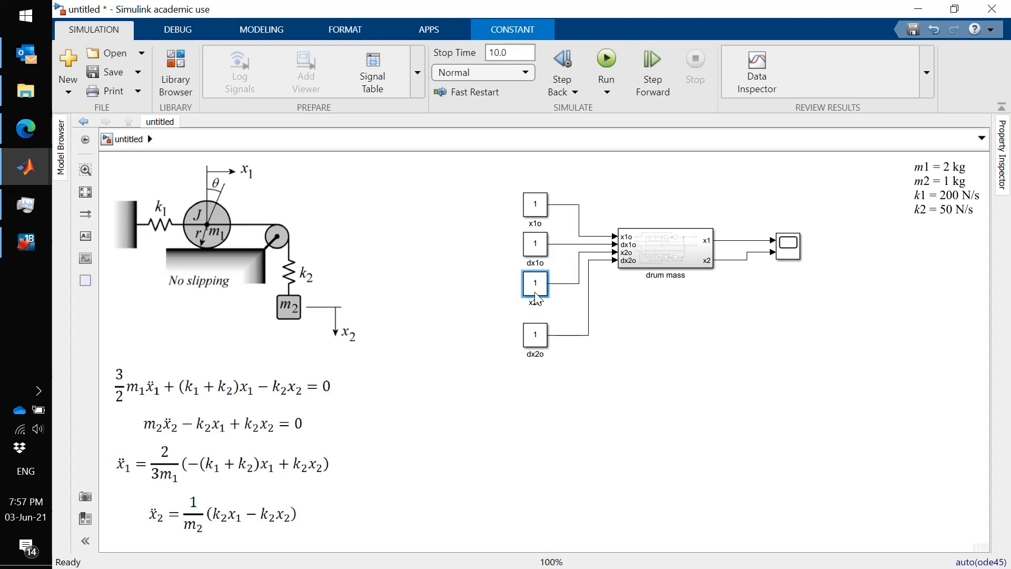
{"action": "left_click_drag", "start_coordinate": [534, 340], "coordinate": [532, 327]}
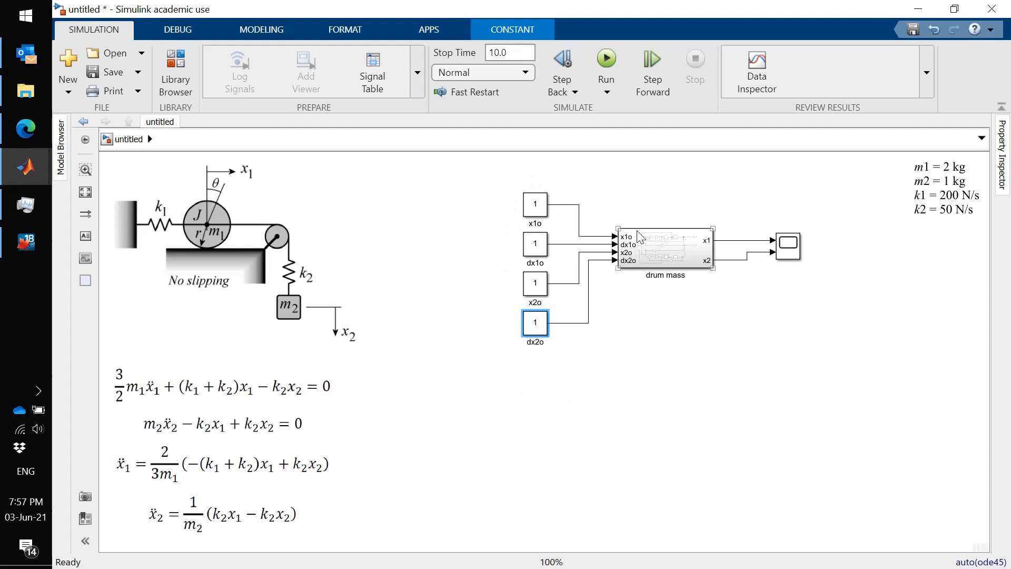
{"action": "left_click", "coordinate": [639, 387]}
- Set the constant value of the dx1o, x2o and dx2o blocks to 0
{"action": "left_click", "coordinate": [535, 244]}
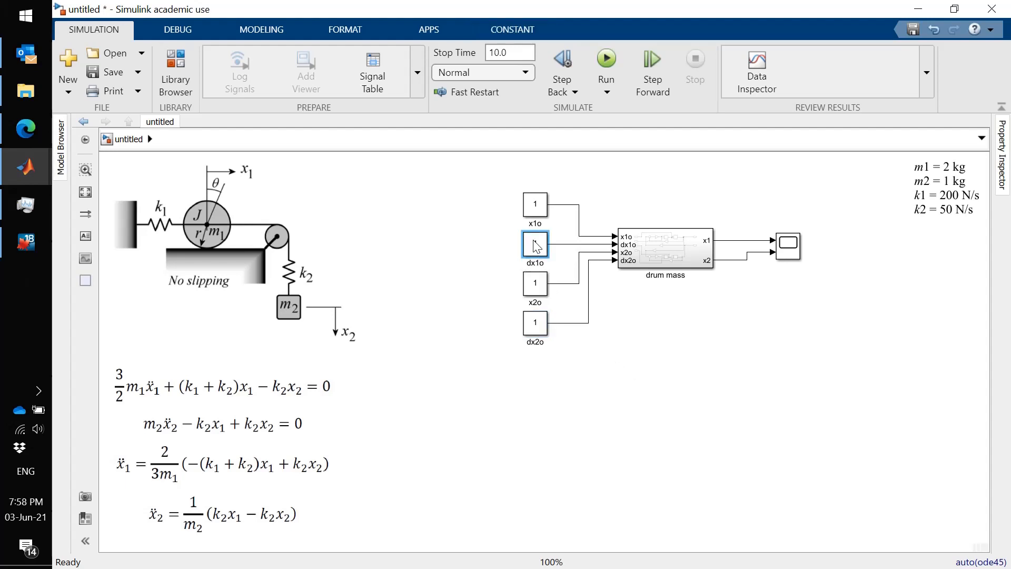
{"action": "double_click", "coordinate": [535, 245]}
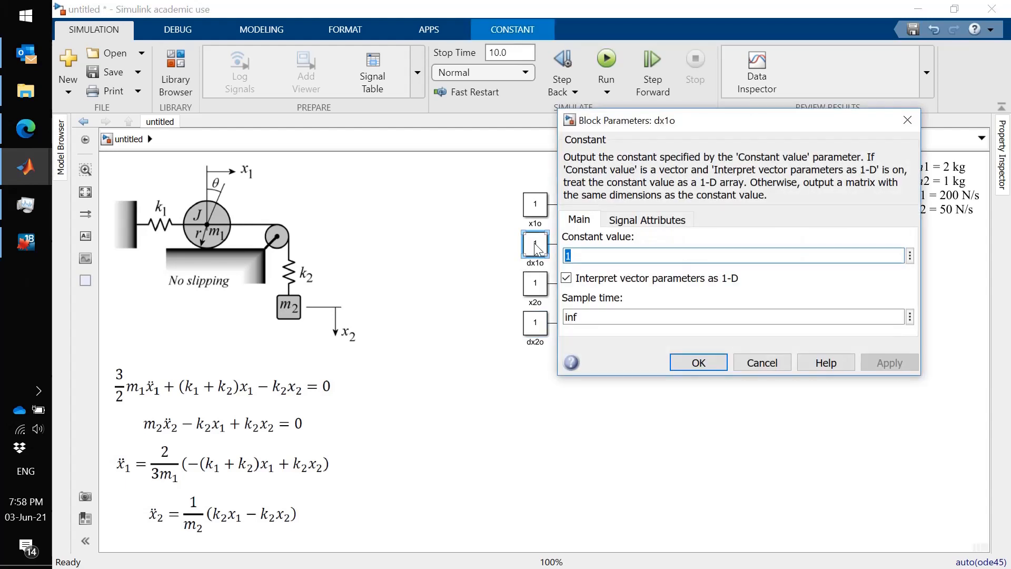
{"action": "type", "text": "0"}
{"action": "key", "text": "Return"}
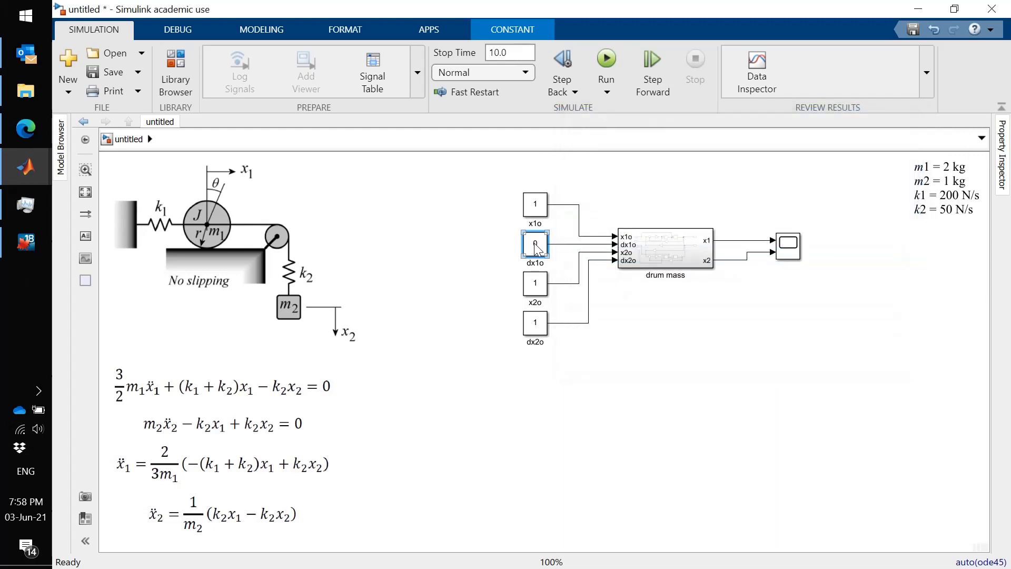
{"action": "left_click", "coordinate": [537, 285]}
{"action": "double_click", "coordinate": [537, 285]}
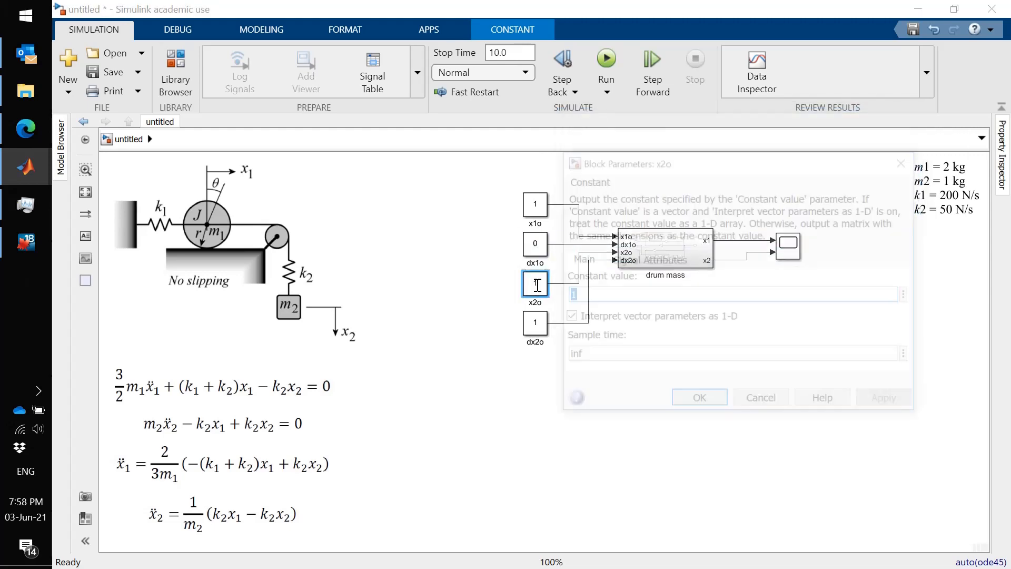
{"action": "type", "text": "0"}
{"action": "key", "text": "Return"}
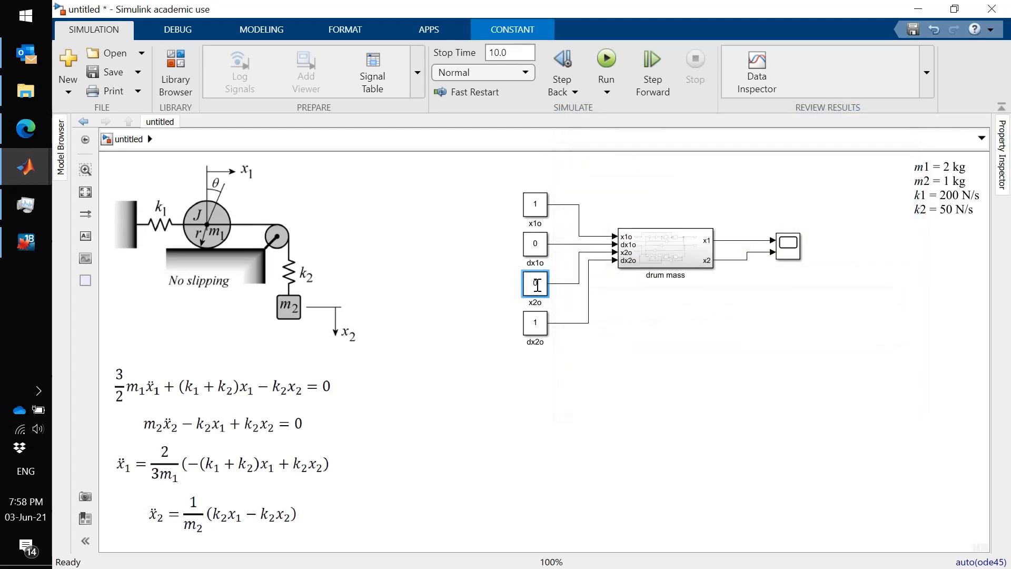
{"action": "left_click", "coordinate": [533, 326]}
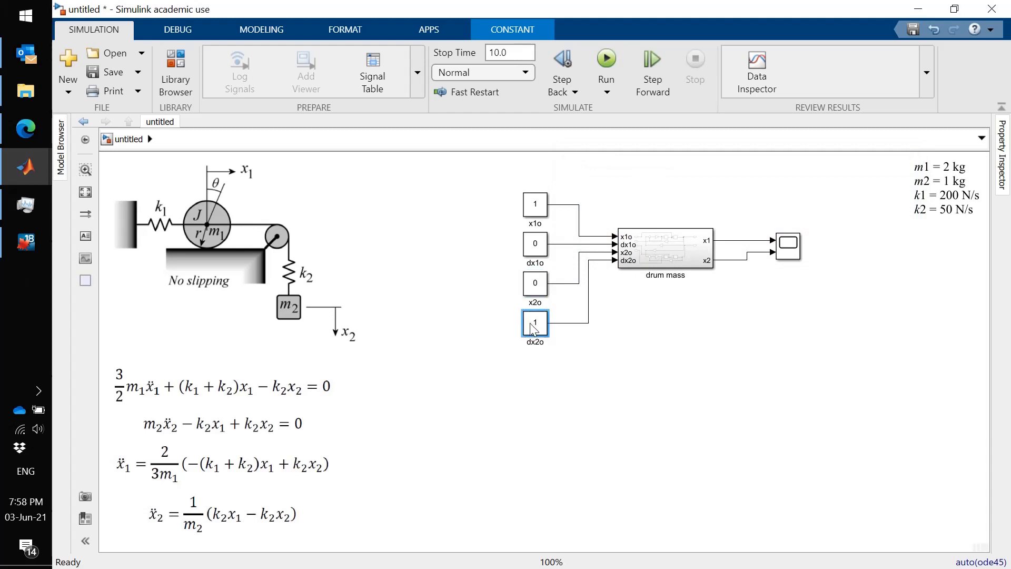
{"action": "double_click", "coordinate": [532, 326]}
{"action": "type", "text": "0"}
{"action": "key", "text": "Return"}
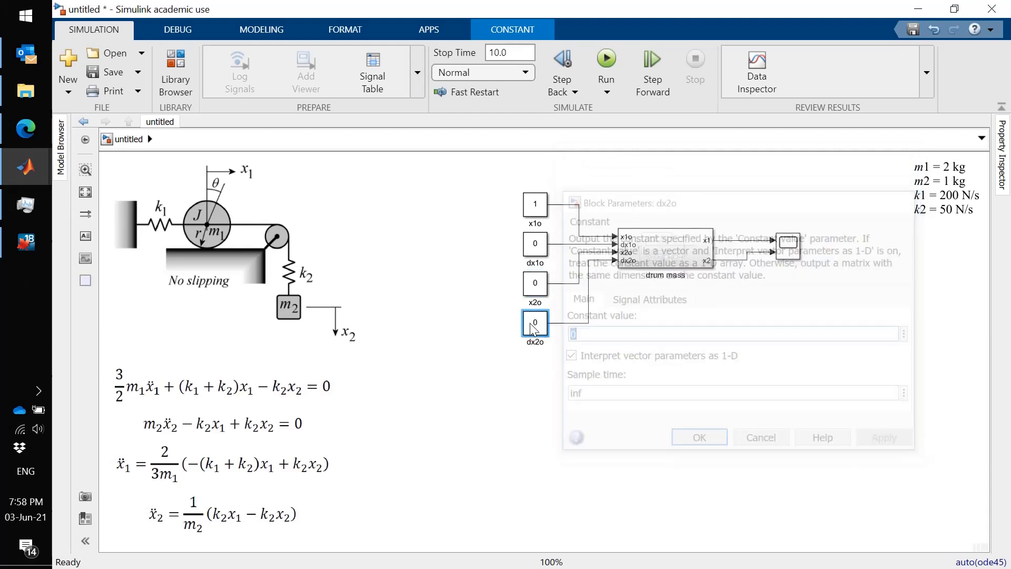
- Set the constant value of the x1o block to 0.25
{"action": "left_click", "coordinate": [537, 207]}
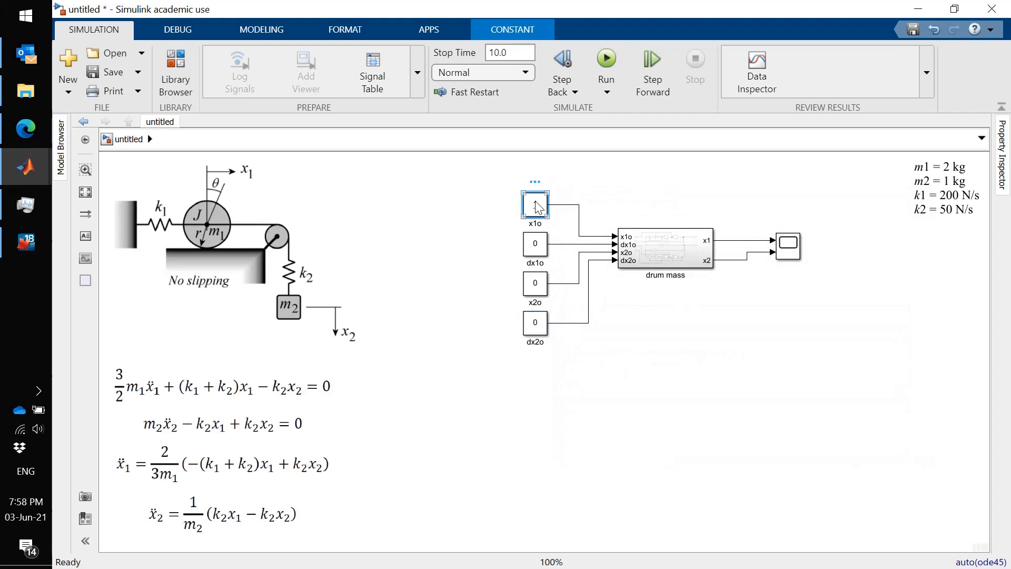
{"action": "double_click", "coordinate": [536, 201]}
{"action": "type", "text": "0"}
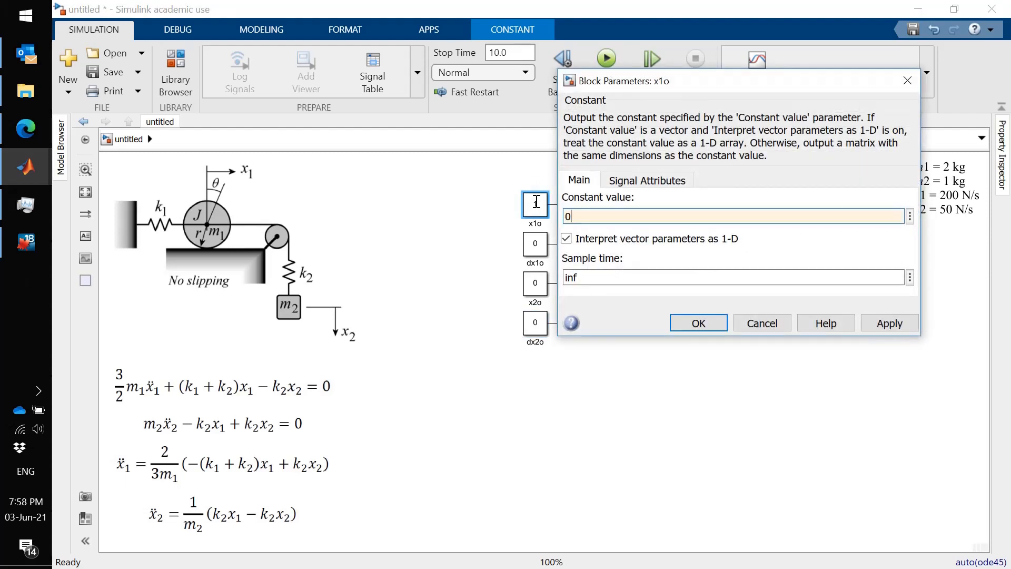
{"action": "type", "text": ".25"}
{"action": "key", "text": "Return"}
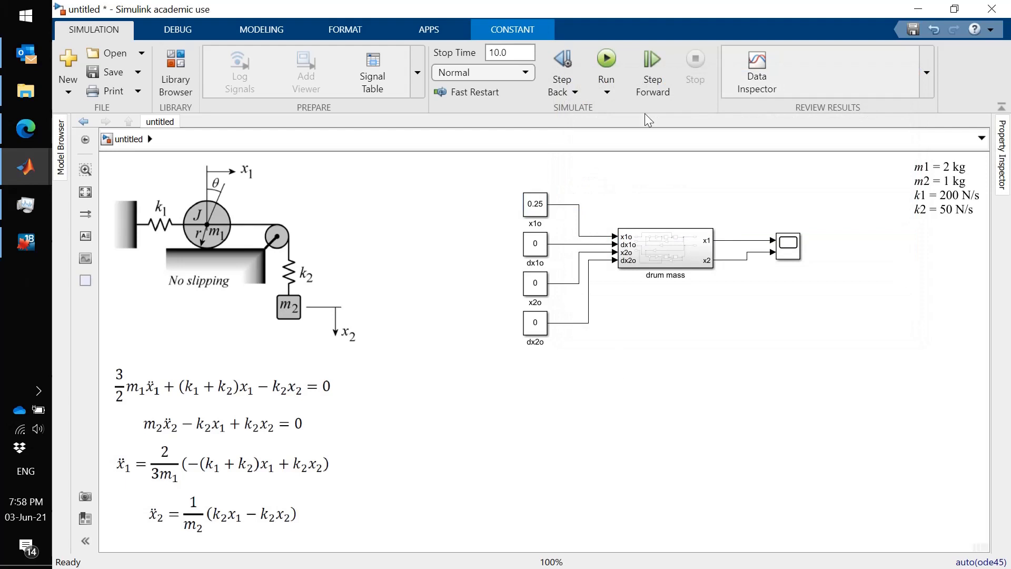
- Open the Scope and run the simulation to view the x1 and x2 responses to the initial displacement x1o
{"action": "double_click", "coordinate": [795, 240]}
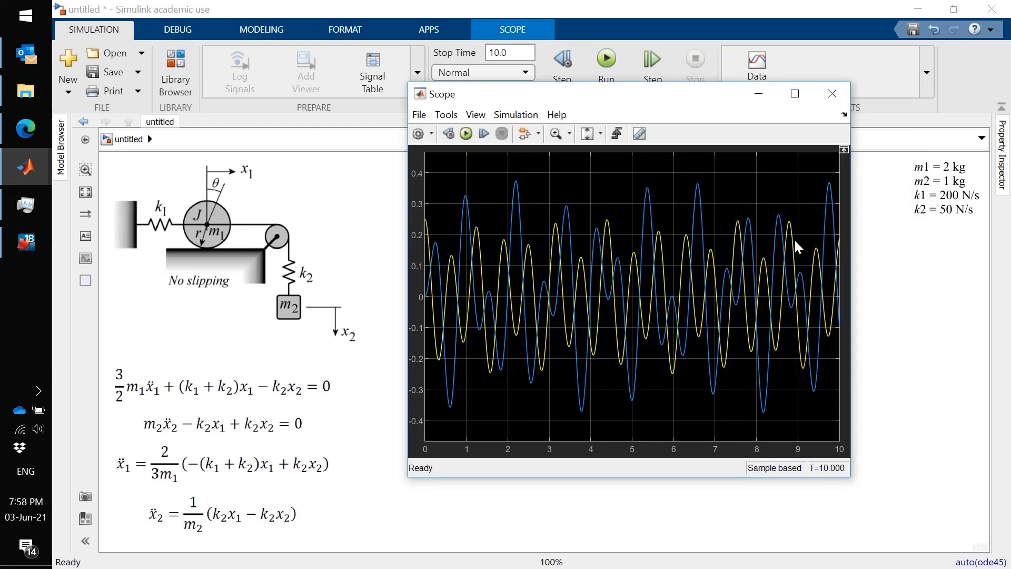
{"action": "left_click", "coordinate": [466, 133]}
{"action": "left_click", "coordinate": [930, 363]}
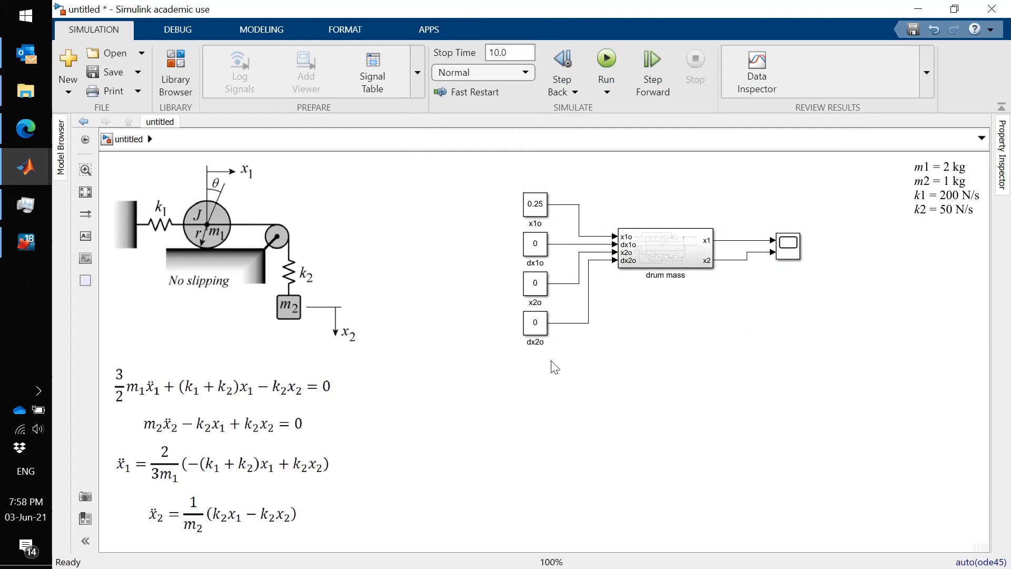
- Set the x1o constant to 0 and the dx2o constant to 1
{"action": "left_click", "coordinate": [536, 205]}
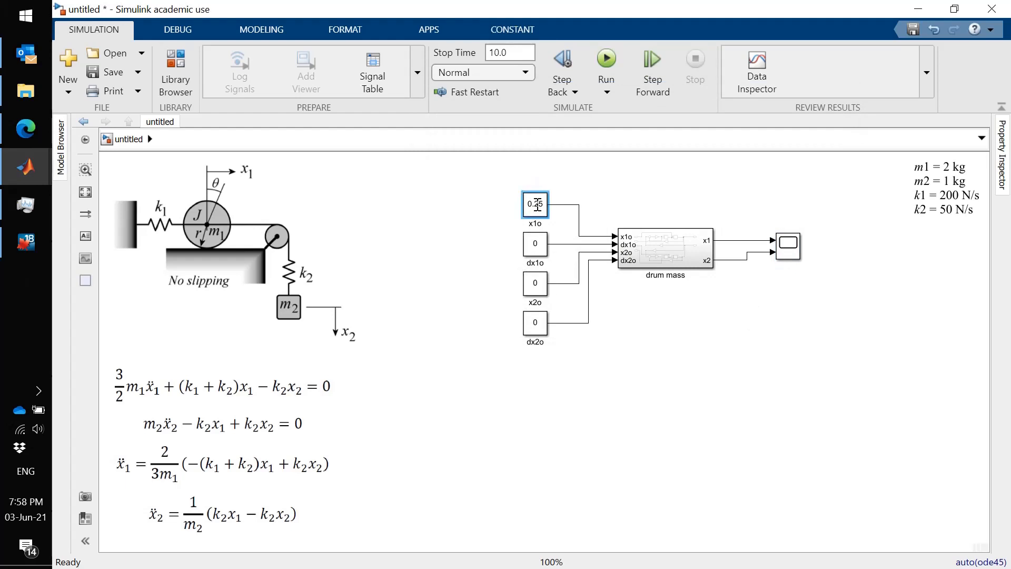
{"action": "double_click", "coordinate": [537, 205]}
{"action": "type", "text": "0"}
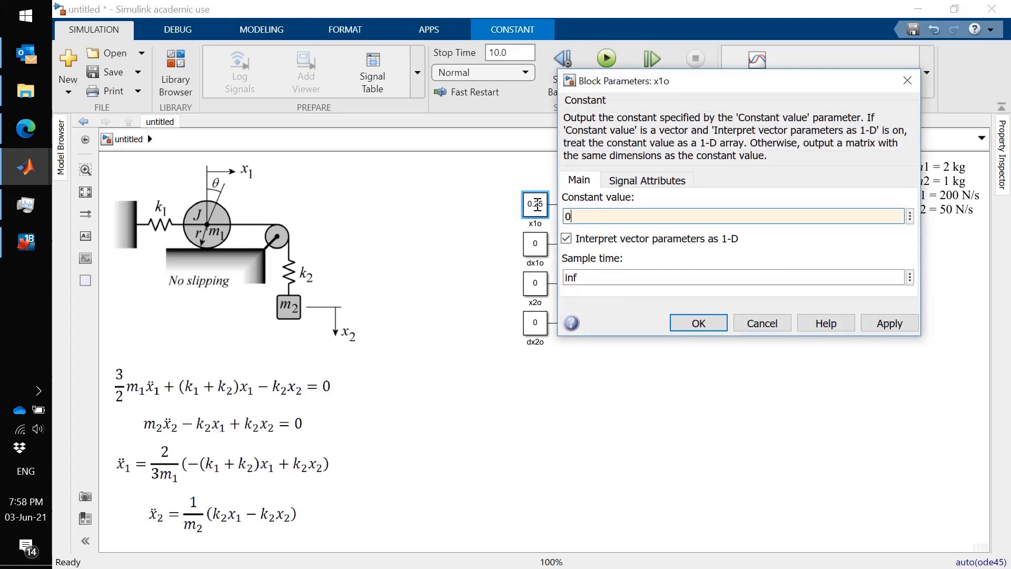
{"action": "key", "text": "Return"}
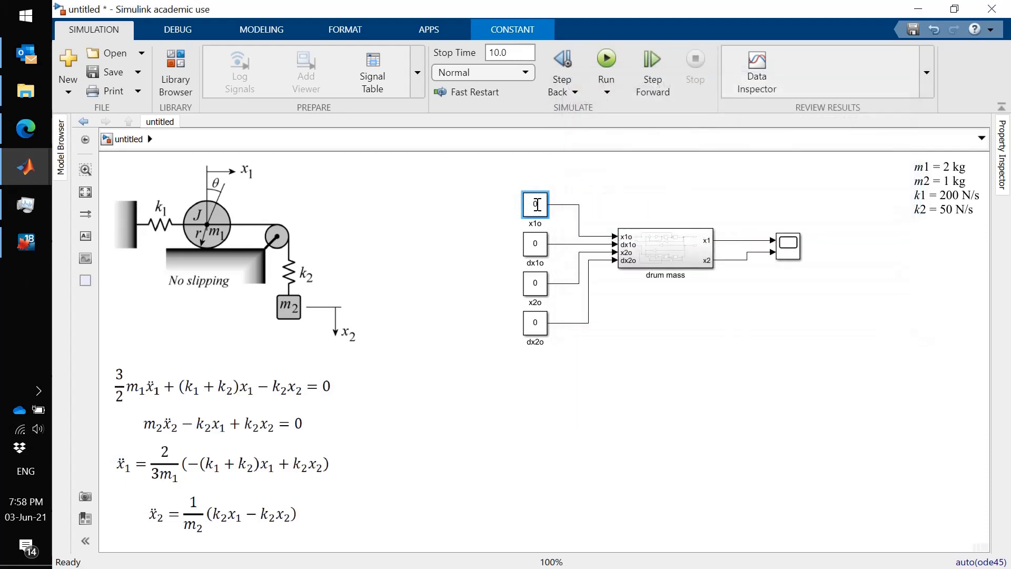
{"action": "left_click", "coordinate": [537, 323]}
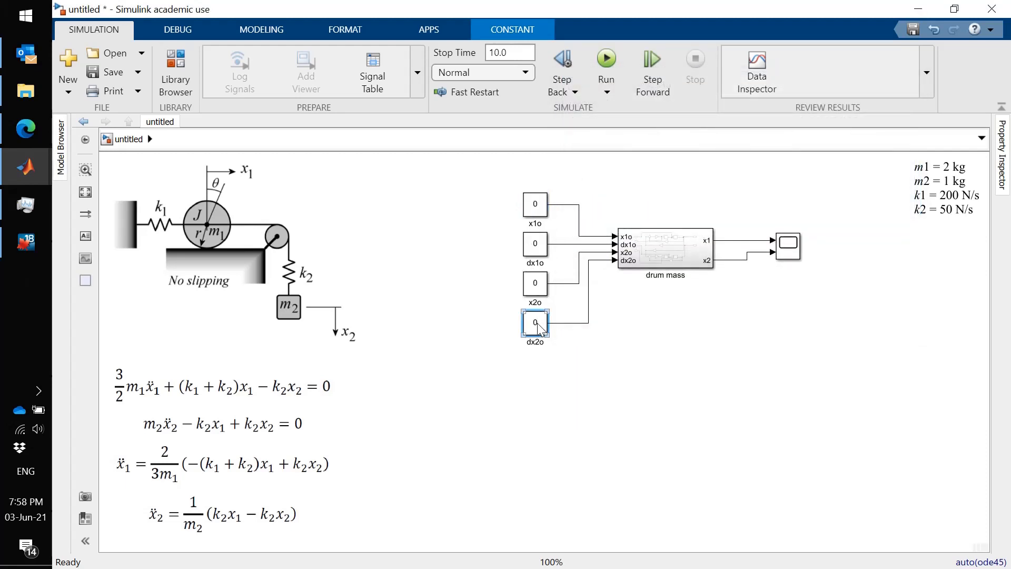
{"action": "double_click", "coordinate": [537, 323]}
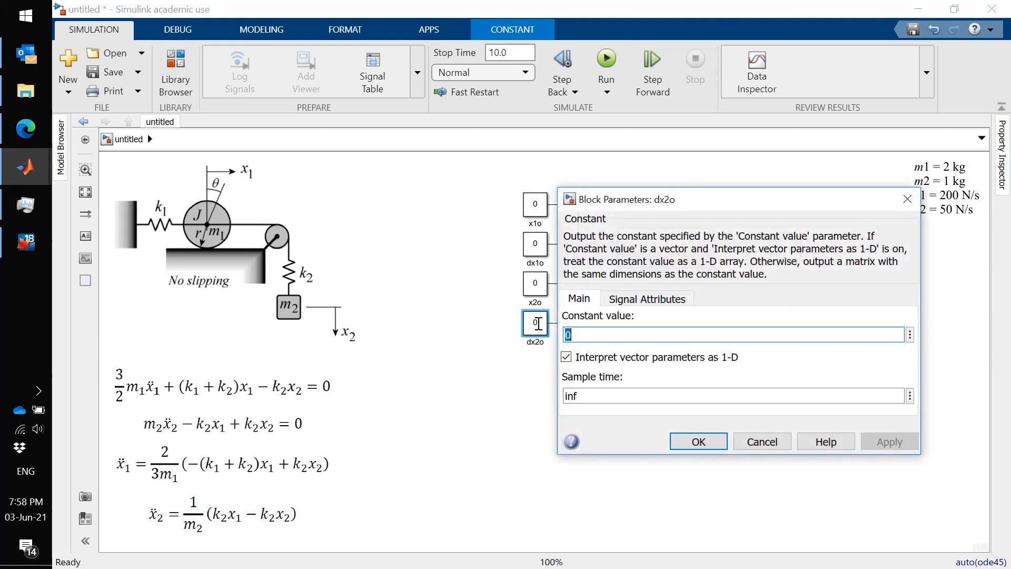
{"action": "type", "text": "1"}
{"action": "key", "text": "Return"}
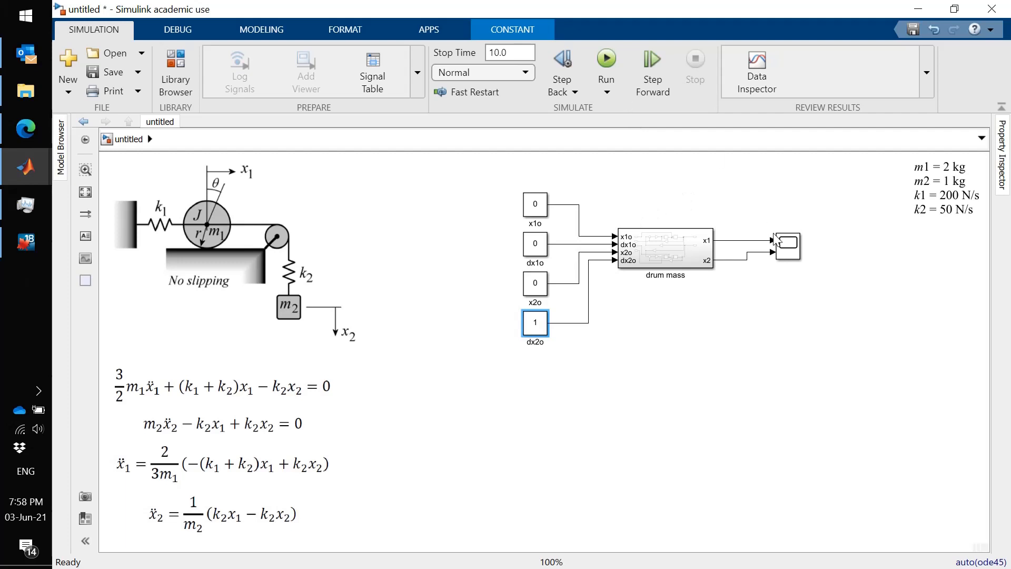
- Rerun the simulation from the Scope to view the x1 and x2 responses to the initial velocity dx2o
{"action": "double_click", "coordinate": [788, 245]}
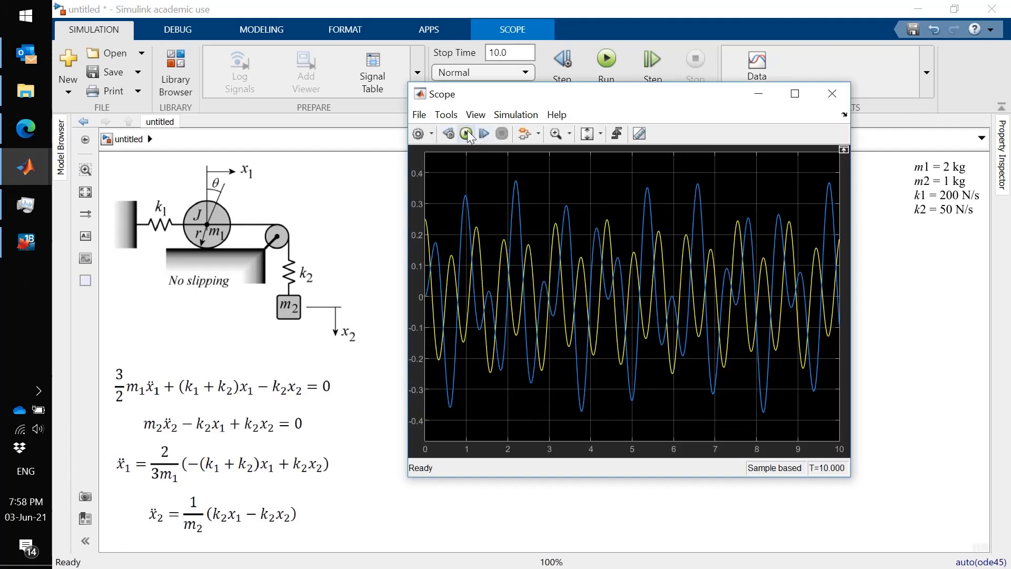
{"action": "left_click", "coordinate": [466, 132]}
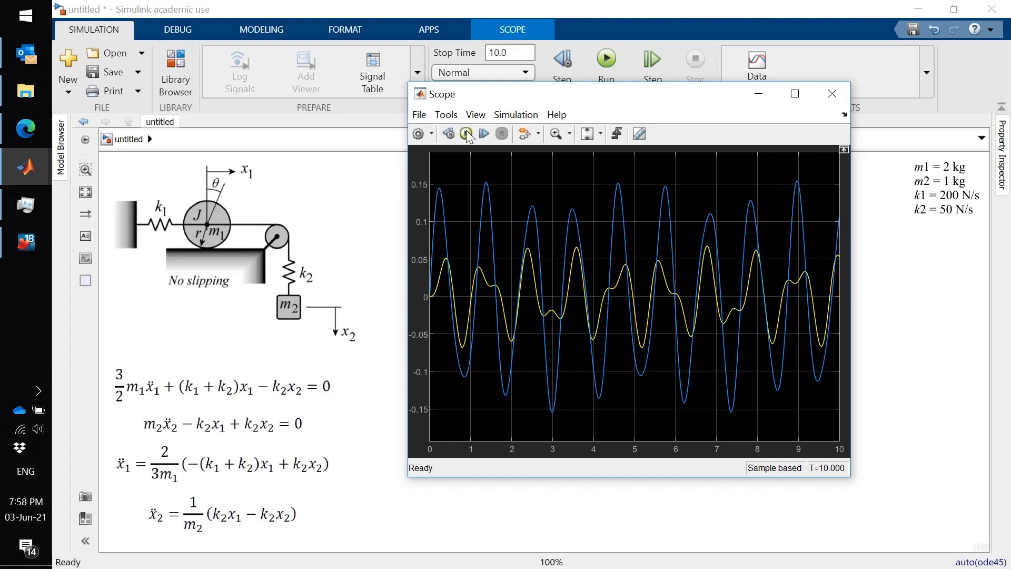
{"action": "left_click", "coordinate": [919, 403]}
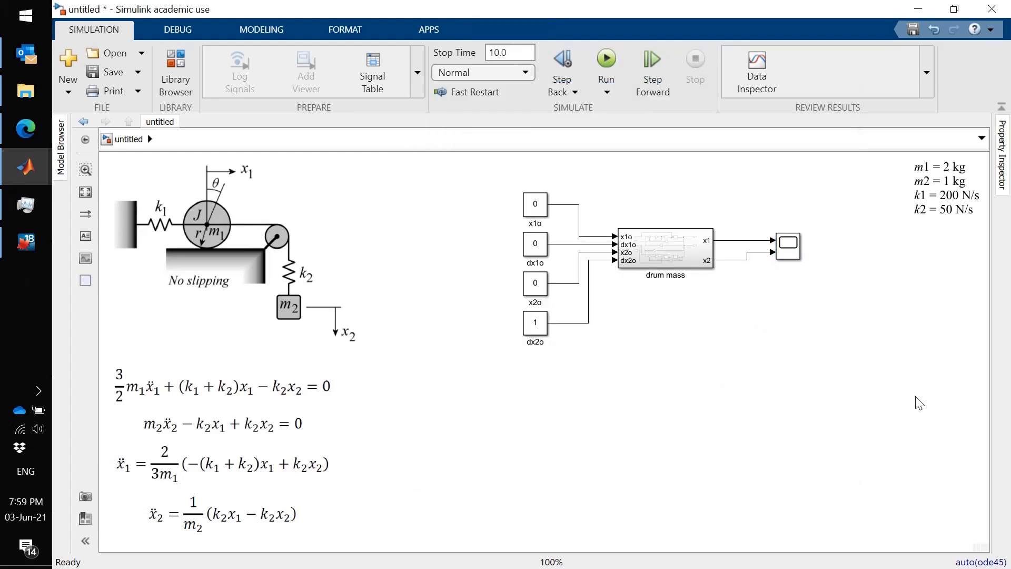